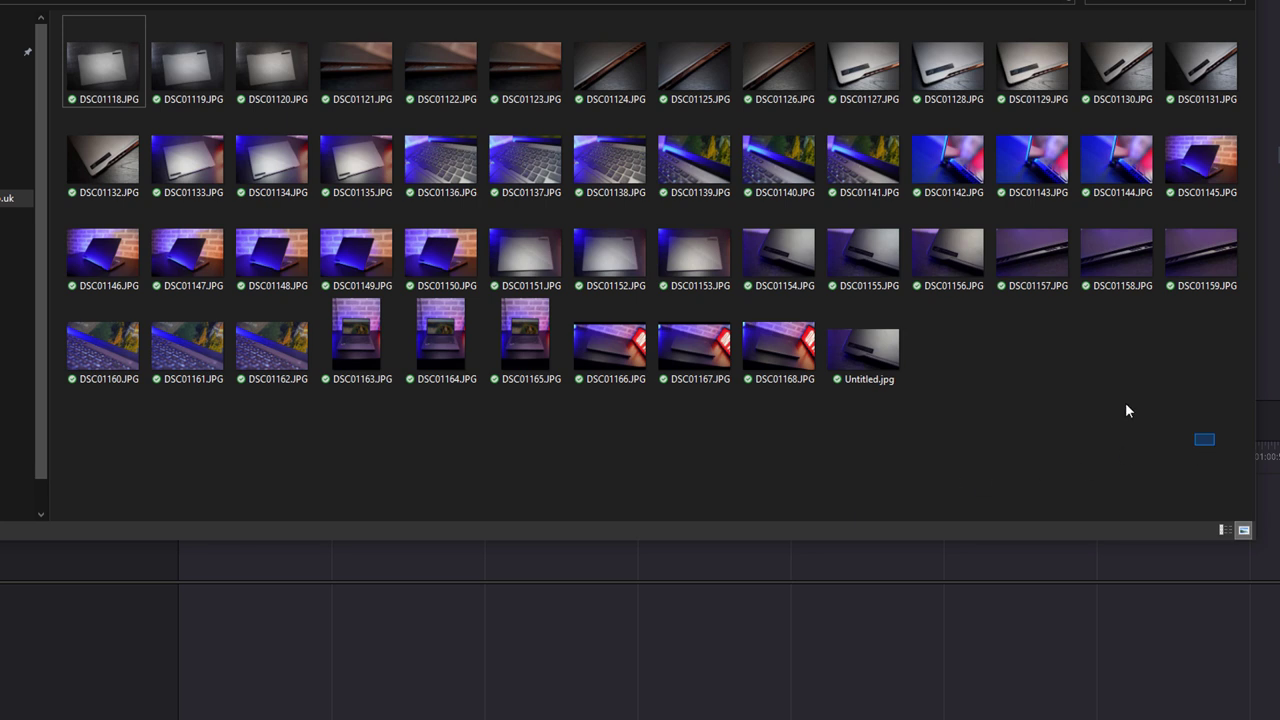
Drag-select a batch of the photo thumbnails
drag(1125, 410, 114, 43)
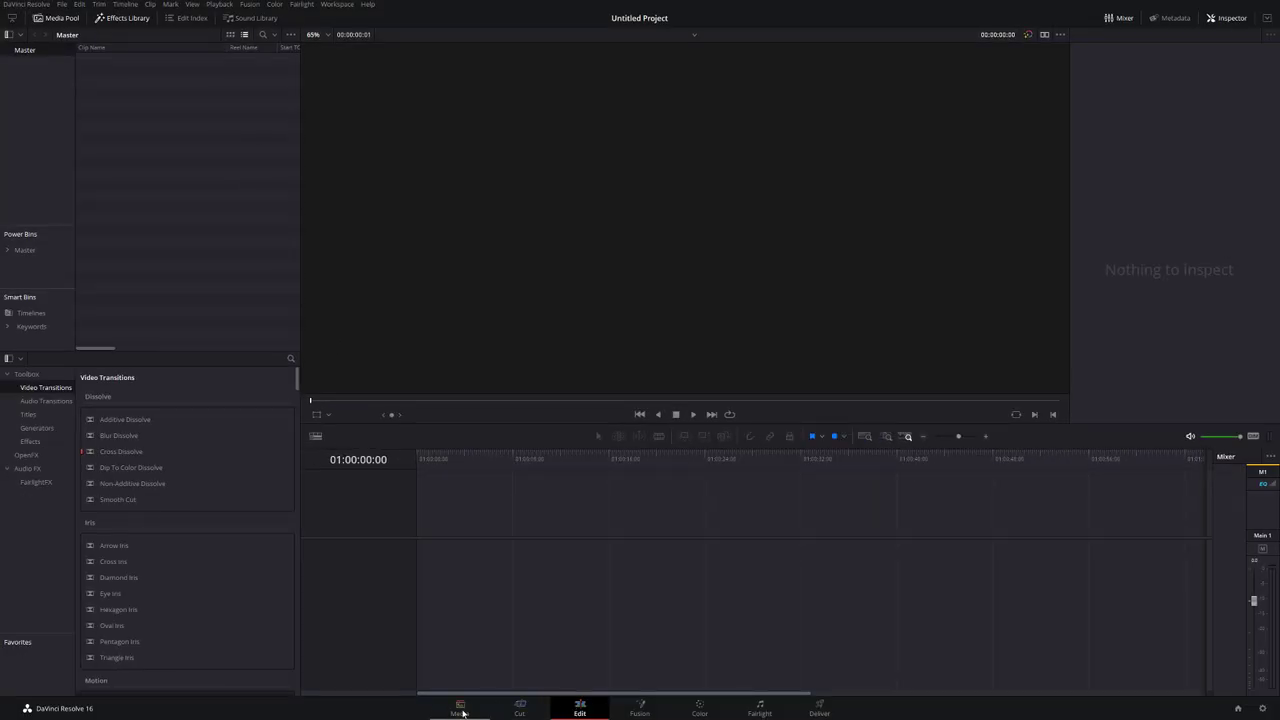
On the Media page, cancel adding a new location and browse OneDrive's G14 photo folder
click(462, 709)
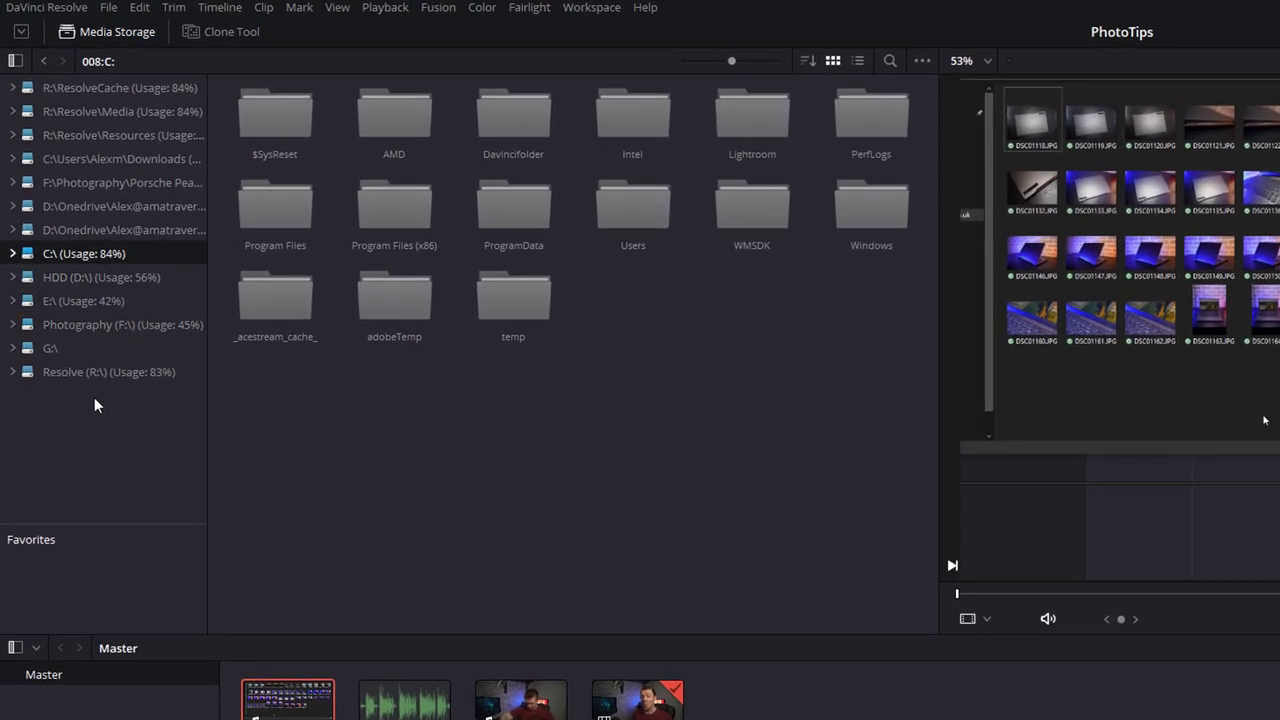
right_click(77, 408)
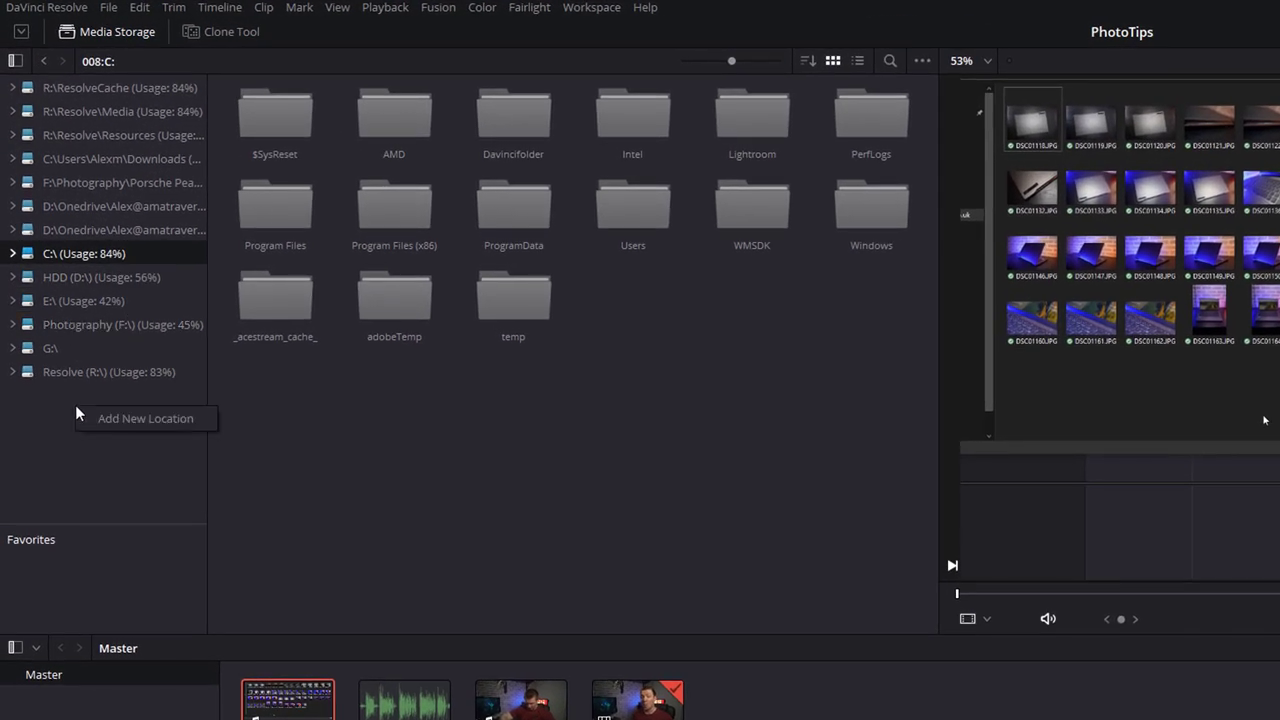
click(140, 419)
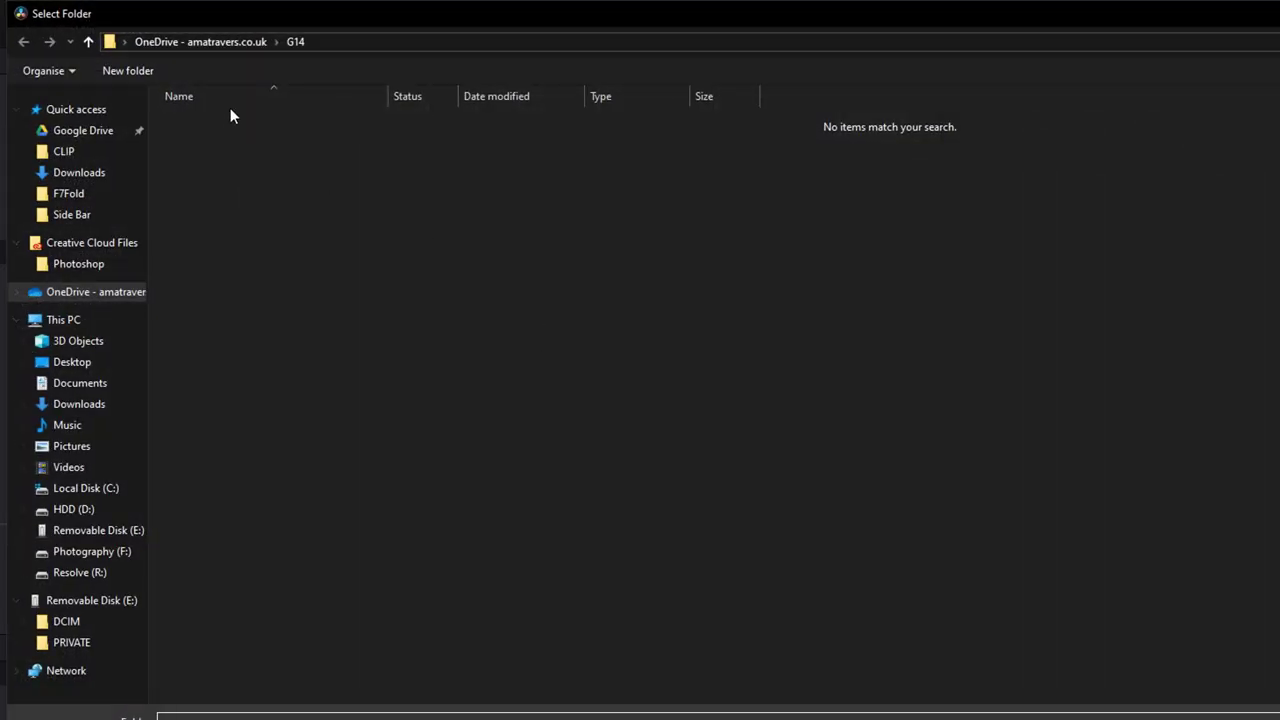
drag(376, 23, 461, 141)
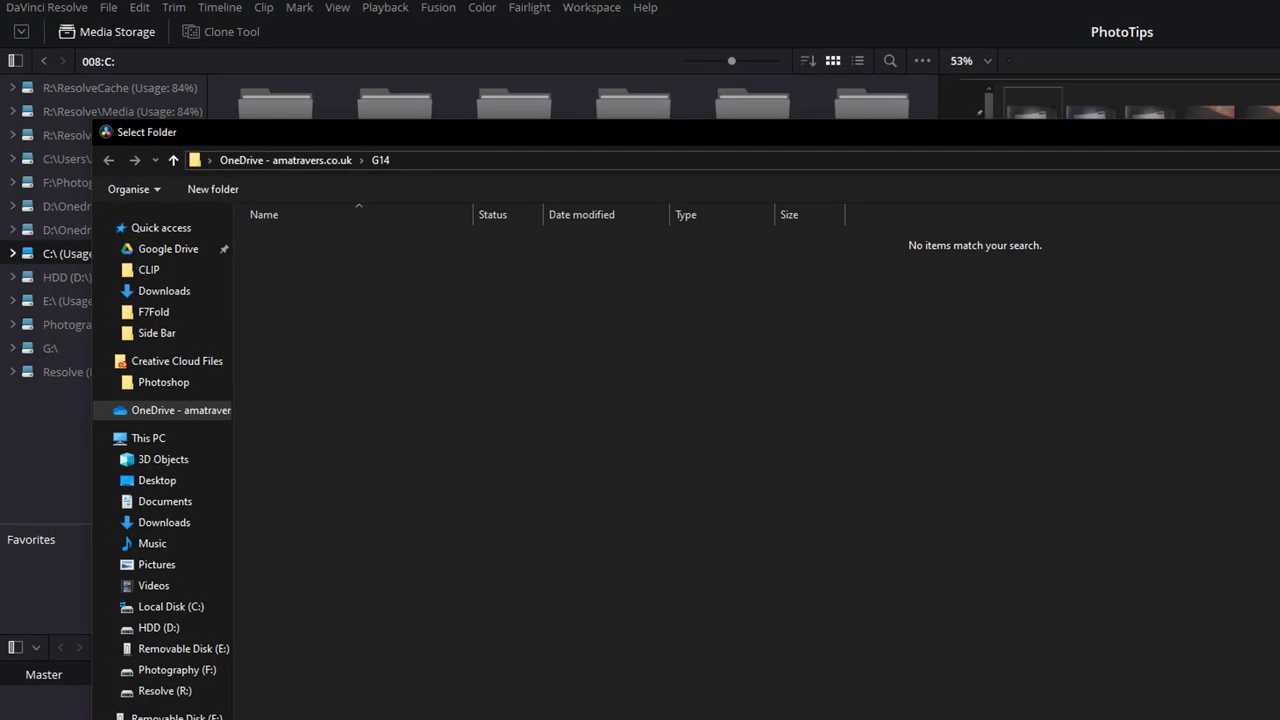
key(Escape)
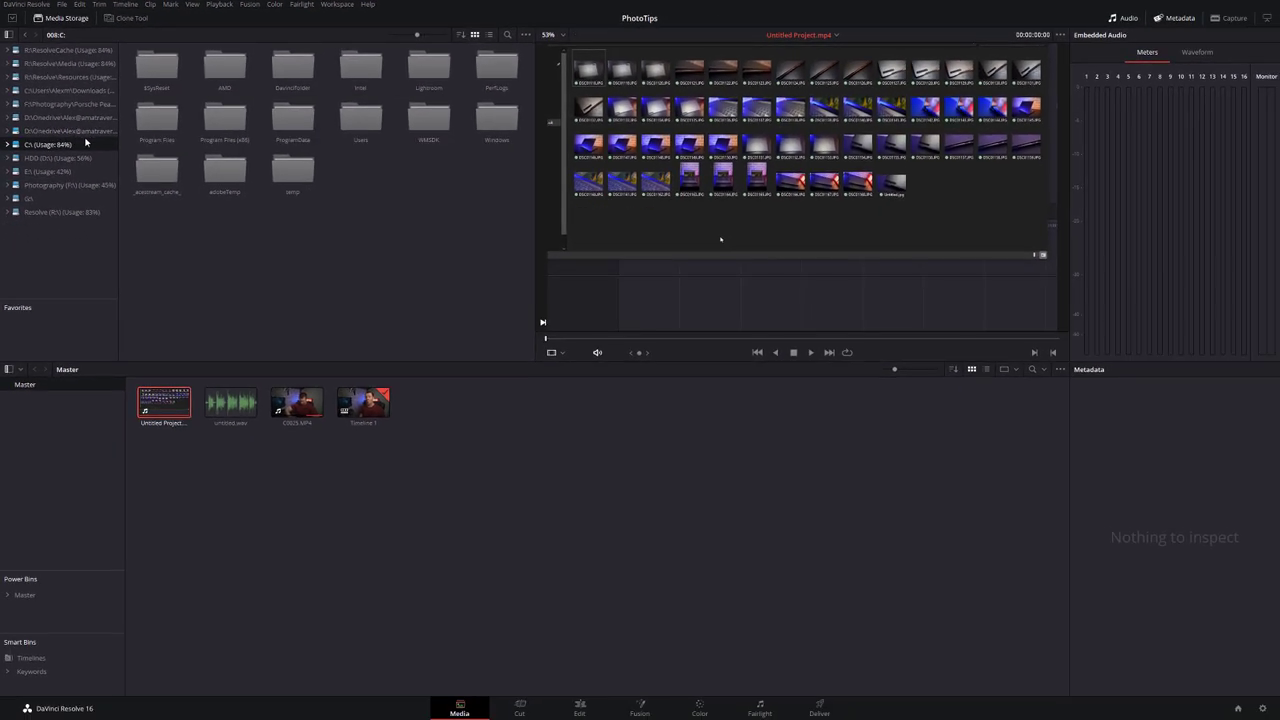
click(87, 132)
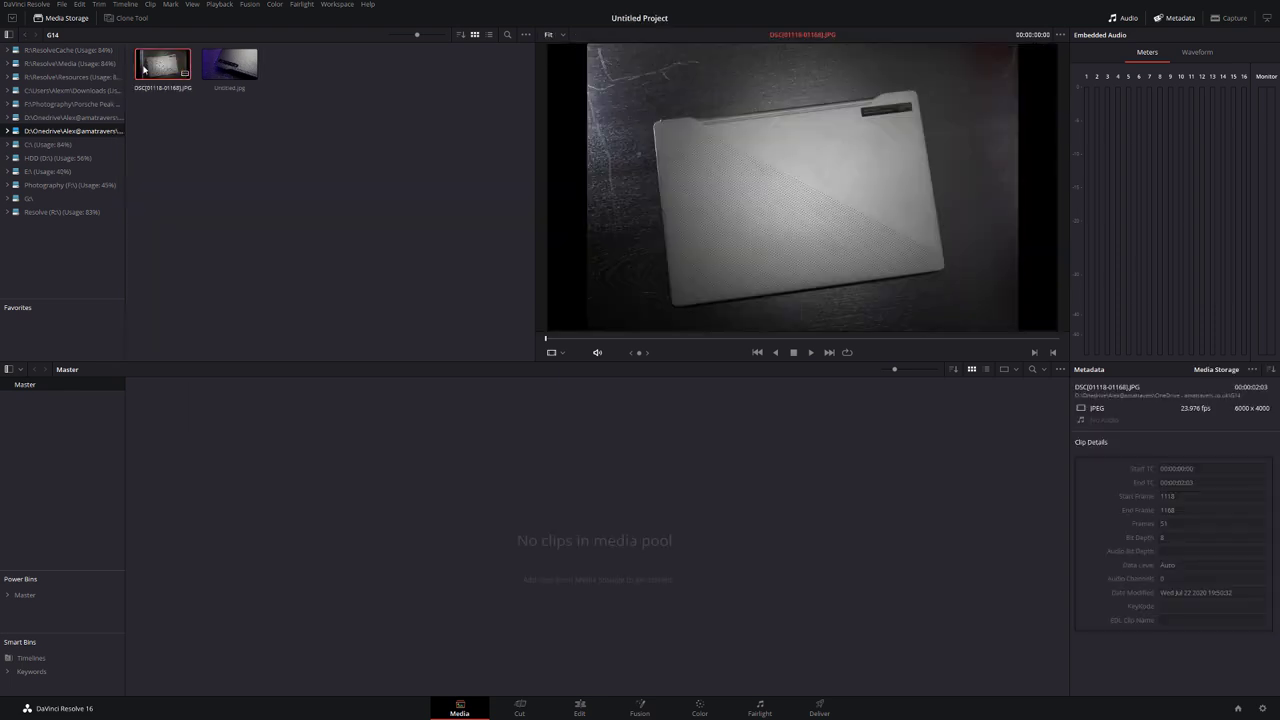
Preview the G14 image sequence and switch the browser to Show Individual Frames
drag(594, 343, 1027, 344)
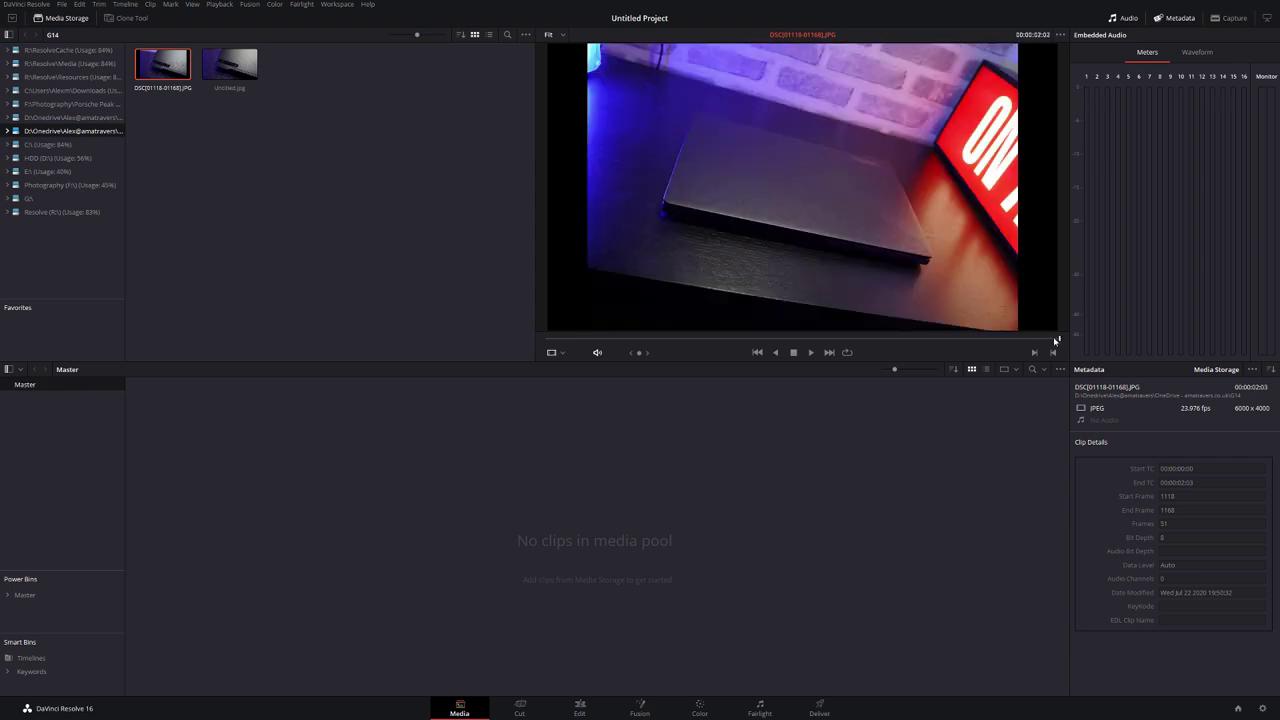
drag(1027, 344, 548, 345)
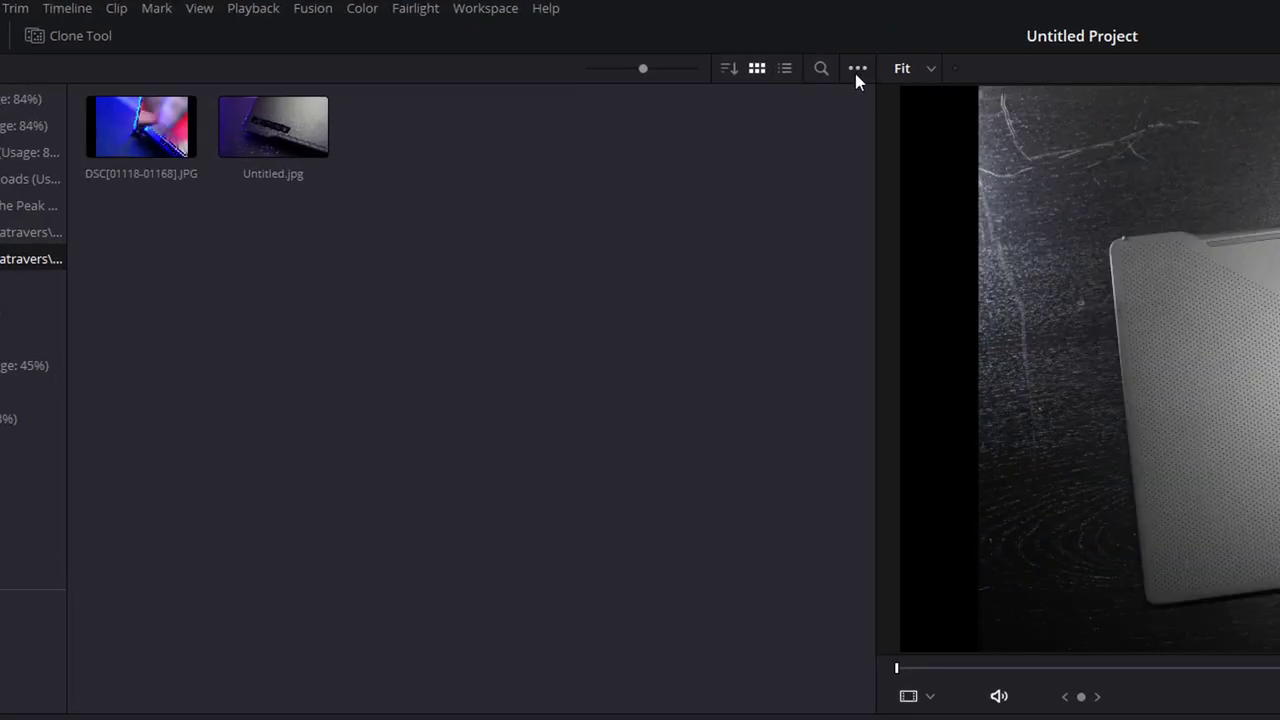
click(857, 69)
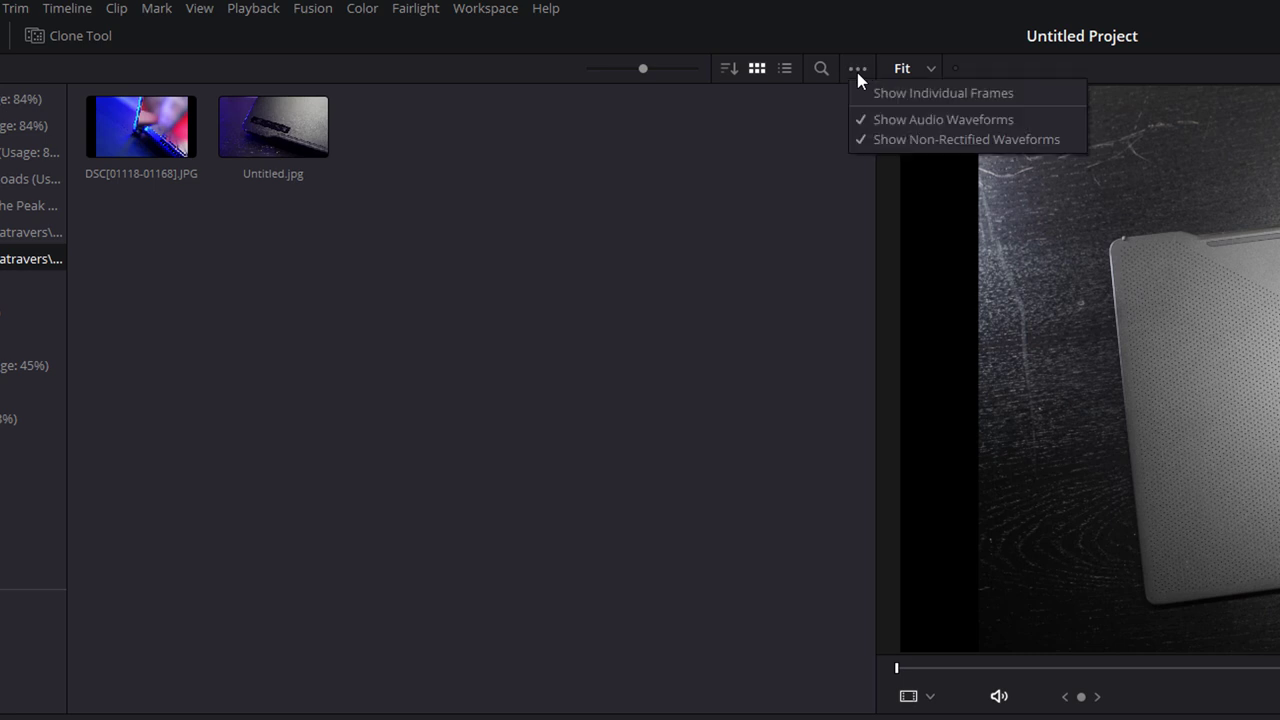
click(906, 94)
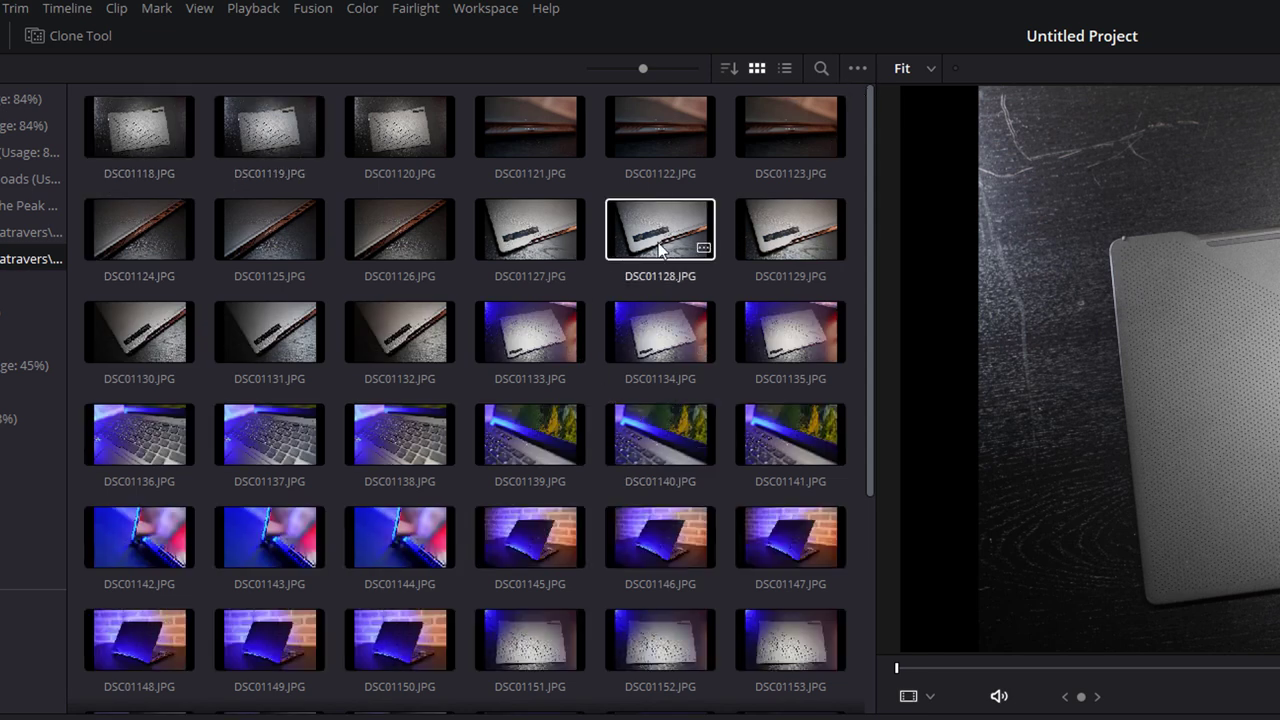
Add DSC01118, DSC01121, DSC01127, DSC01133 and DSC01139 to the Media Pool
click(185, 140)
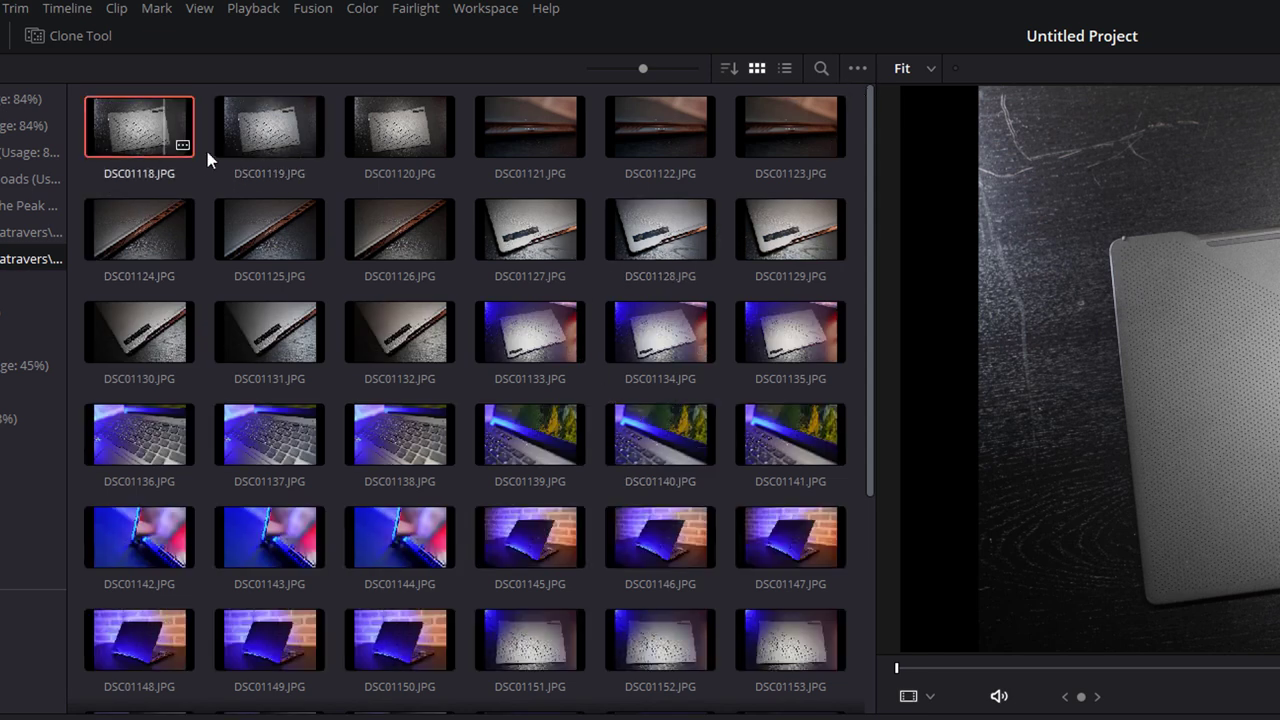
ctrl+click(531, 131)
ctrl+click(533, 245)
ctrl+click(545, 345)
ctrl+click(530, 435)
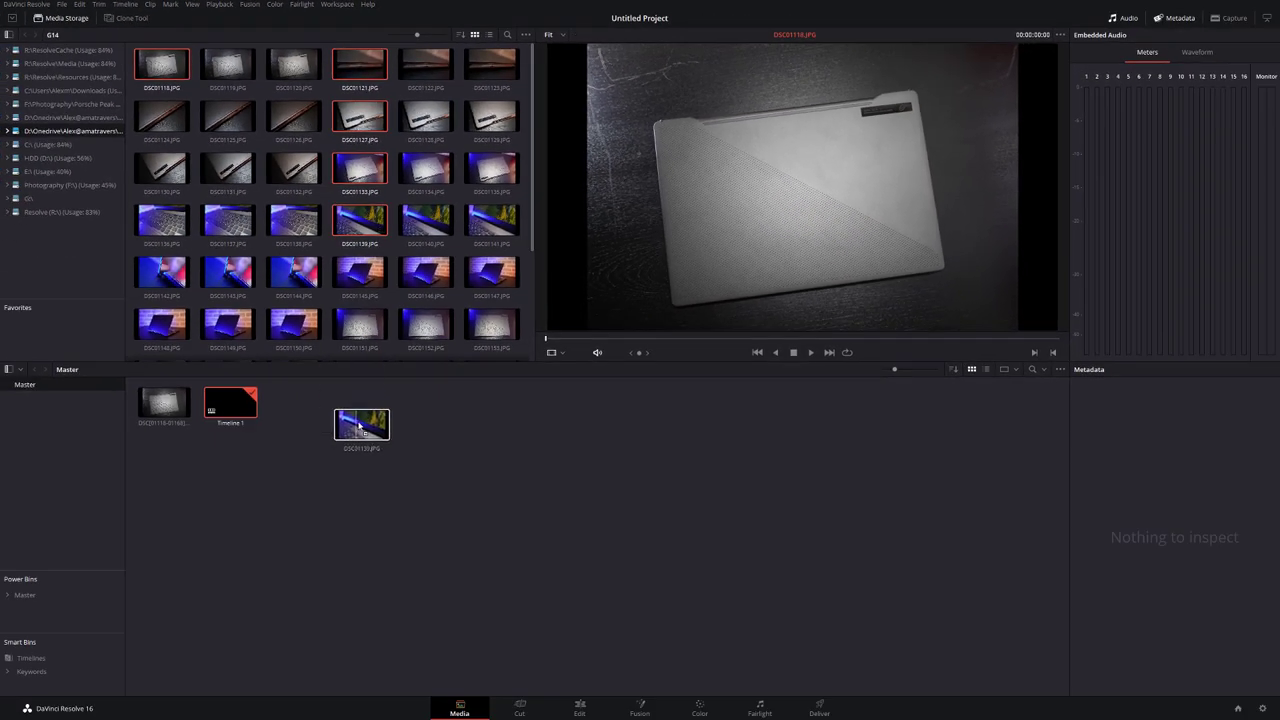
drag(390, 343, 362, 449)
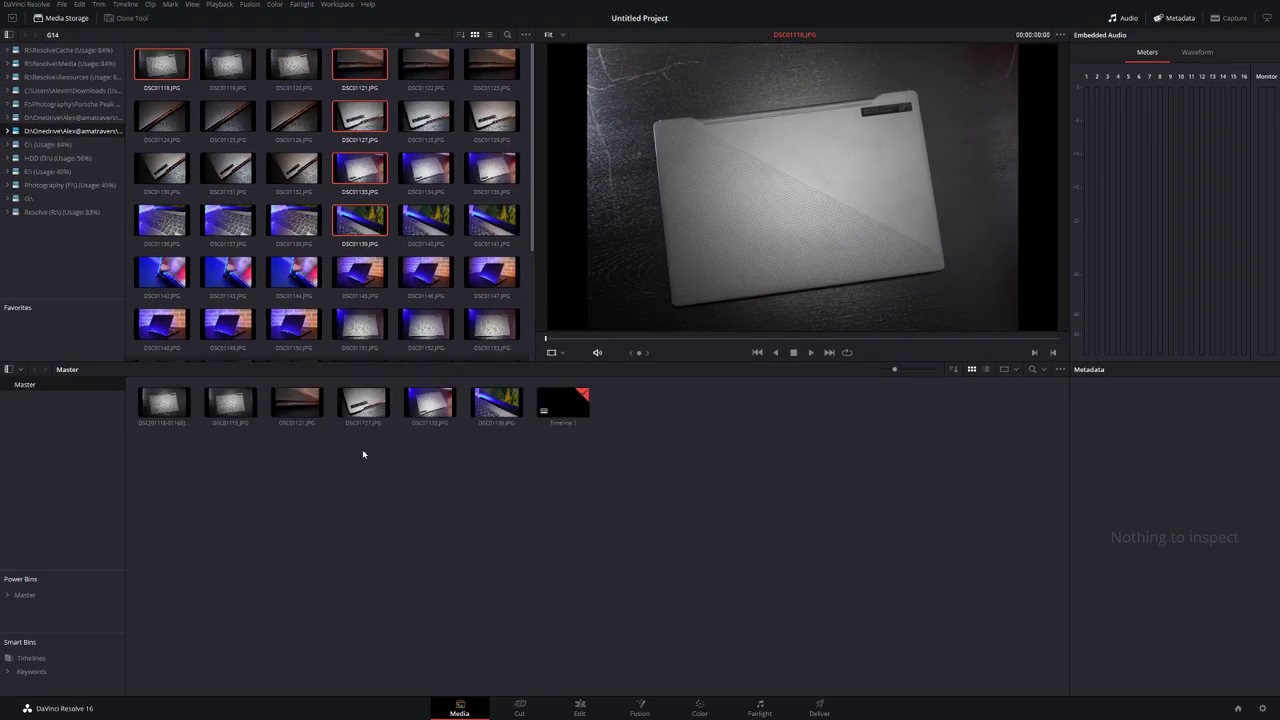
On the Edit page, place stills DSC01118–DSC01139 in order on Video 1 and scrub through them
key(shift+4)
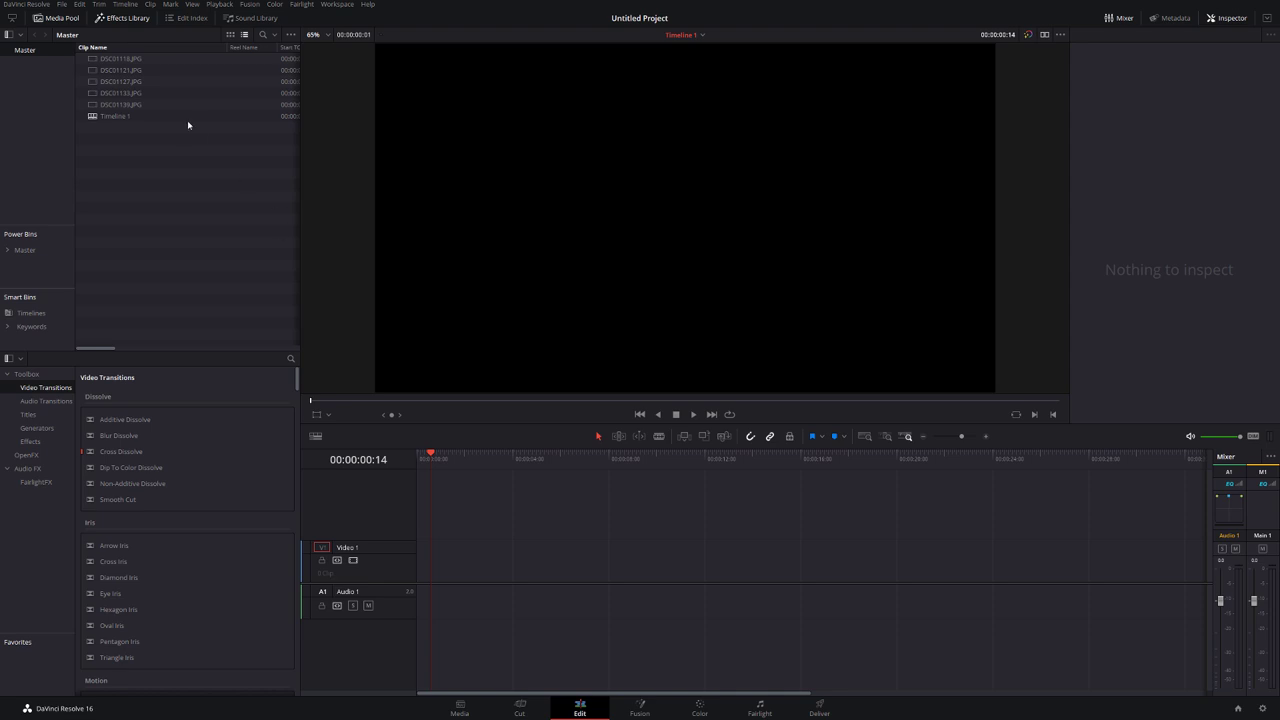
click(125, 58)
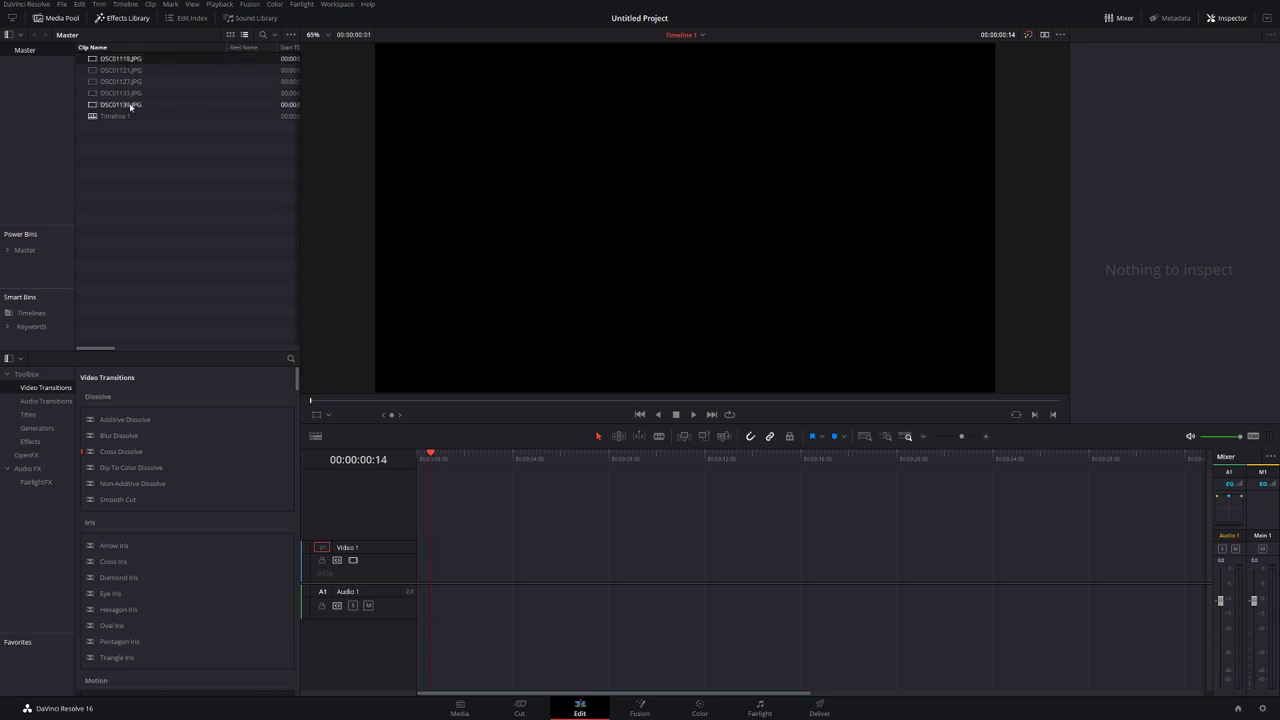
shift+click(130, 105)
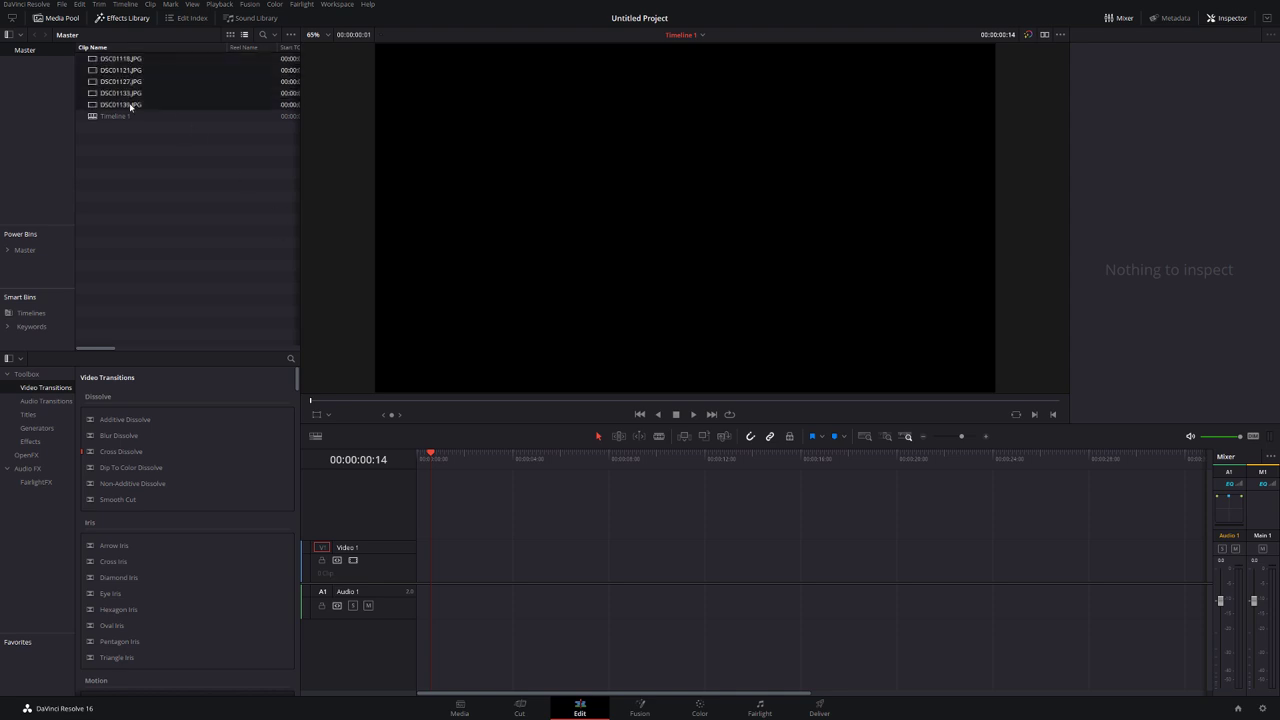
drag(125, 104, 422, 570)
drag(464, 462, 439, 464)
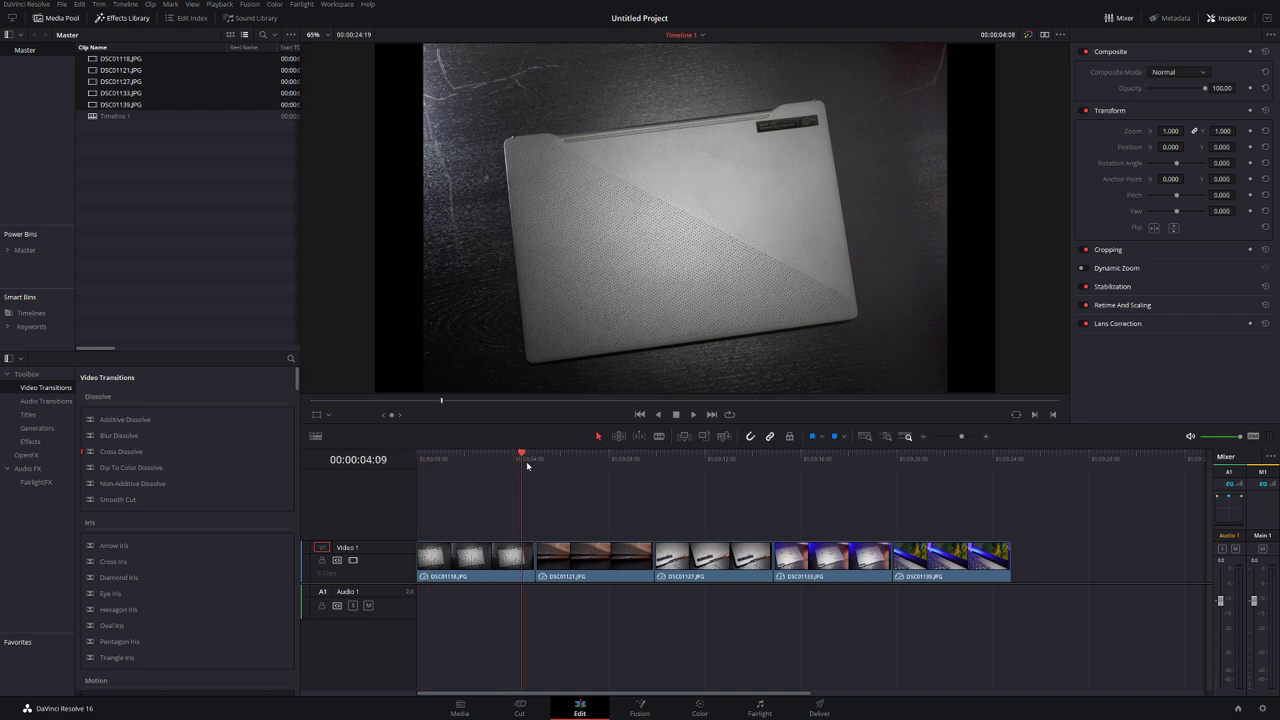
drag(439, 464, 531, 462)
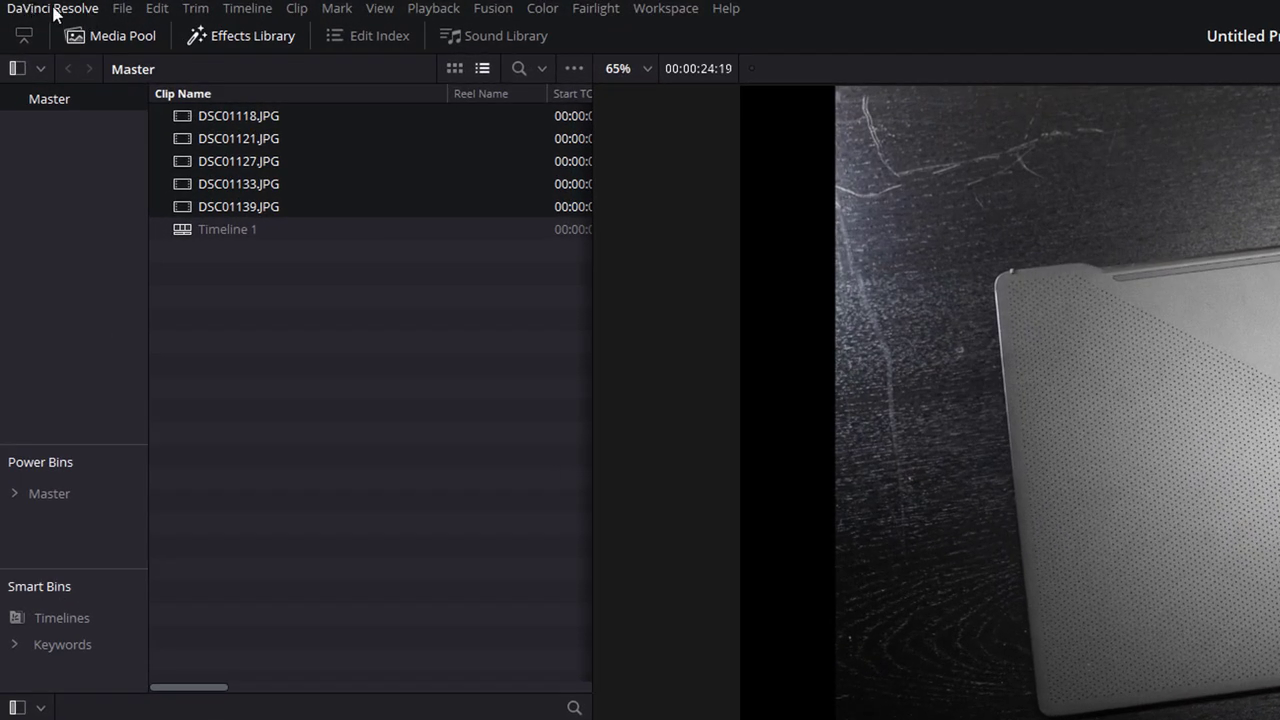
Enter 10 seconds as the Standard still duration in User > Editing preferences
click(82, 12)
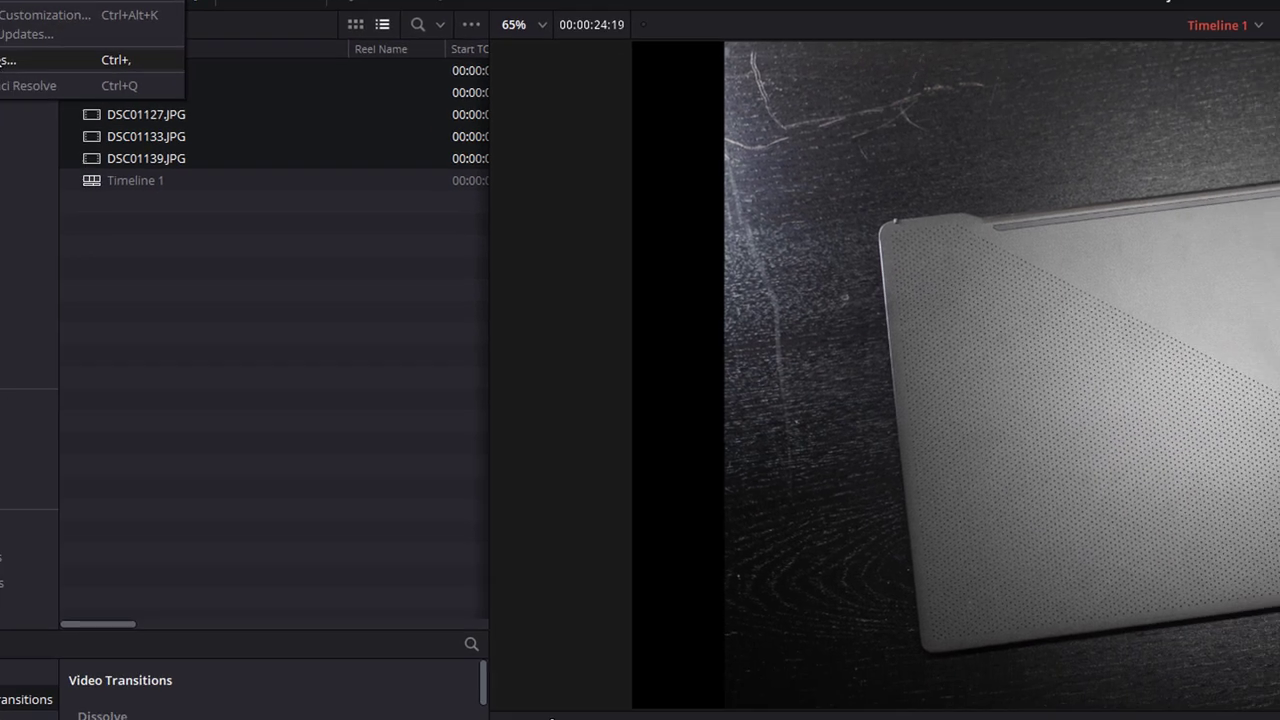
click(8, 60)
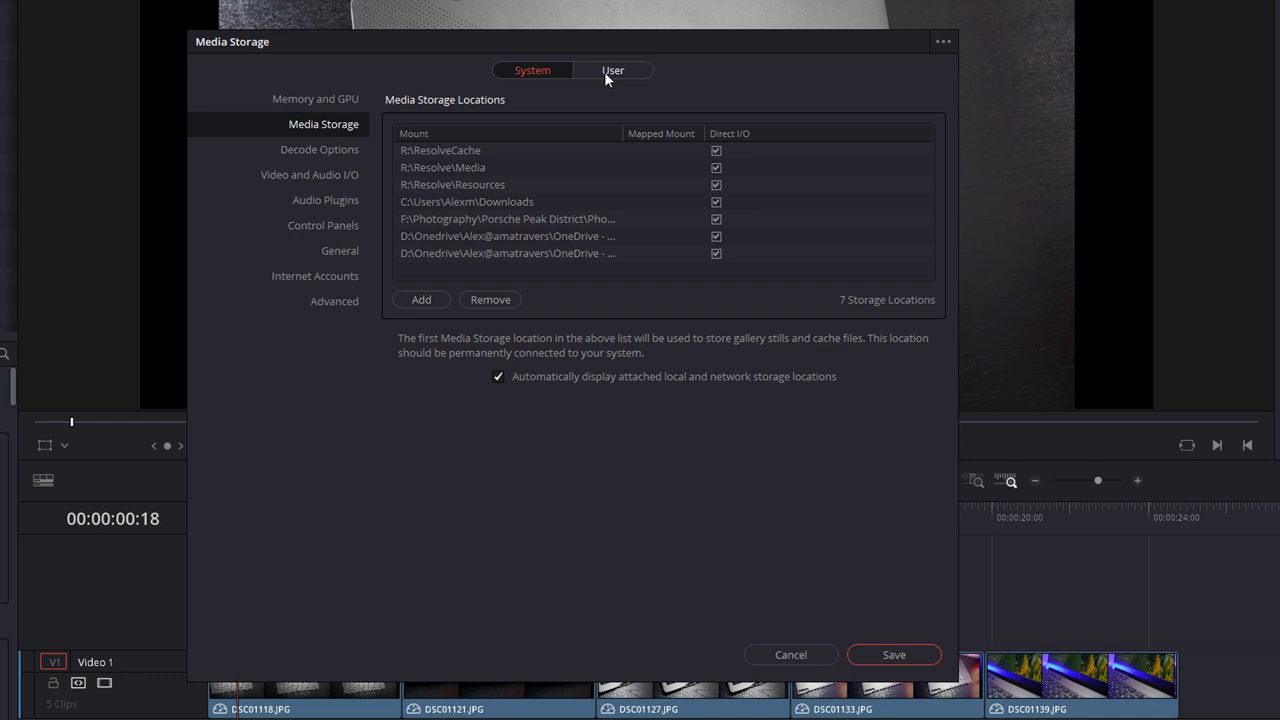
click(608, 70)
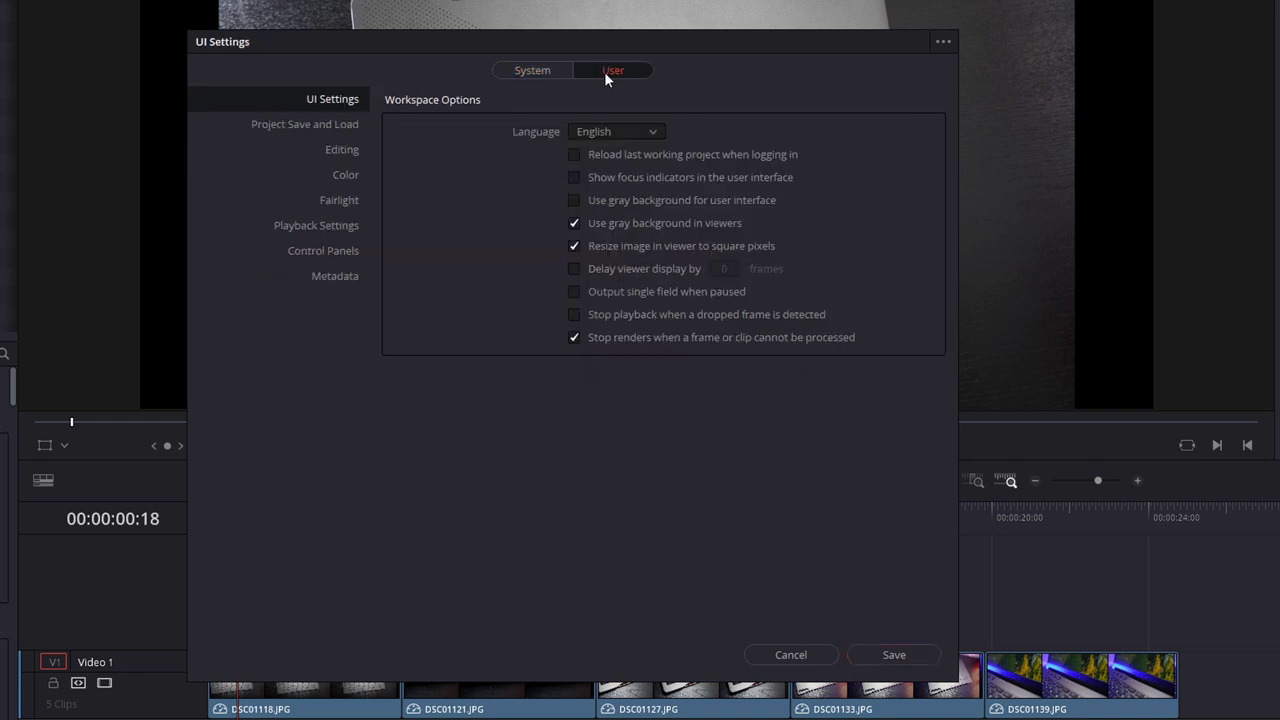
click(343, 153)
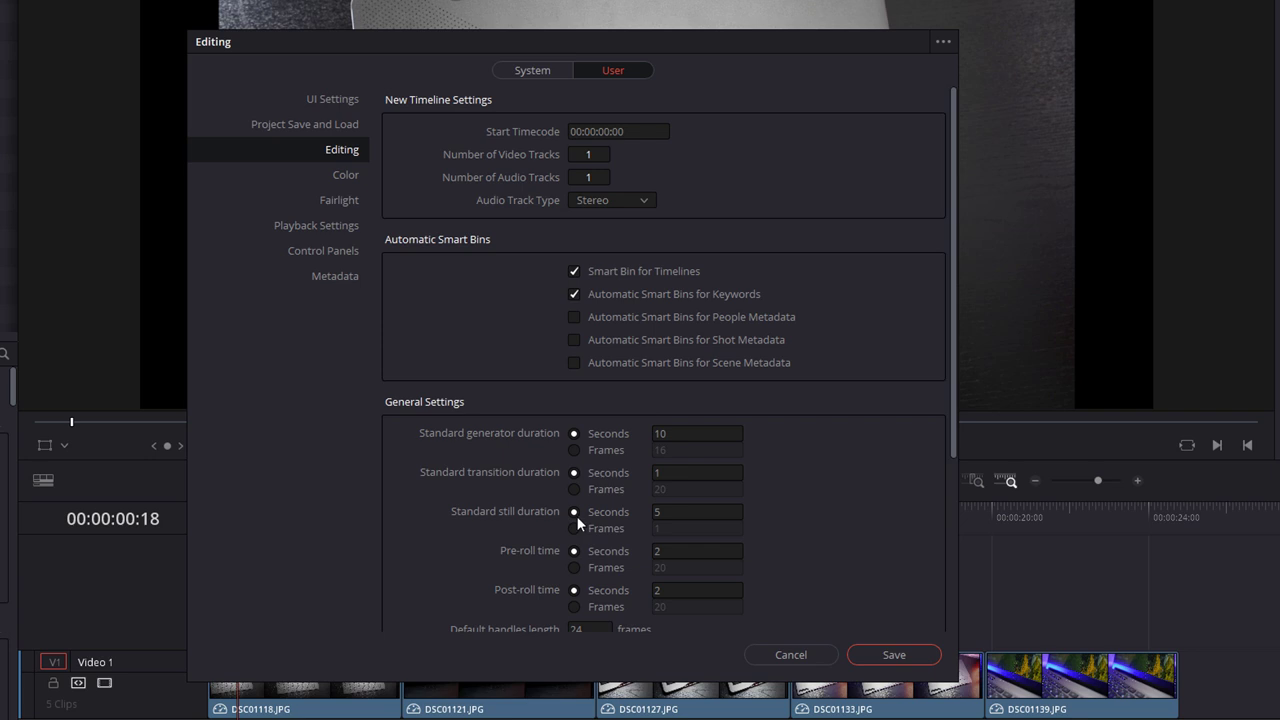
double_click(685, 515)
text(10)
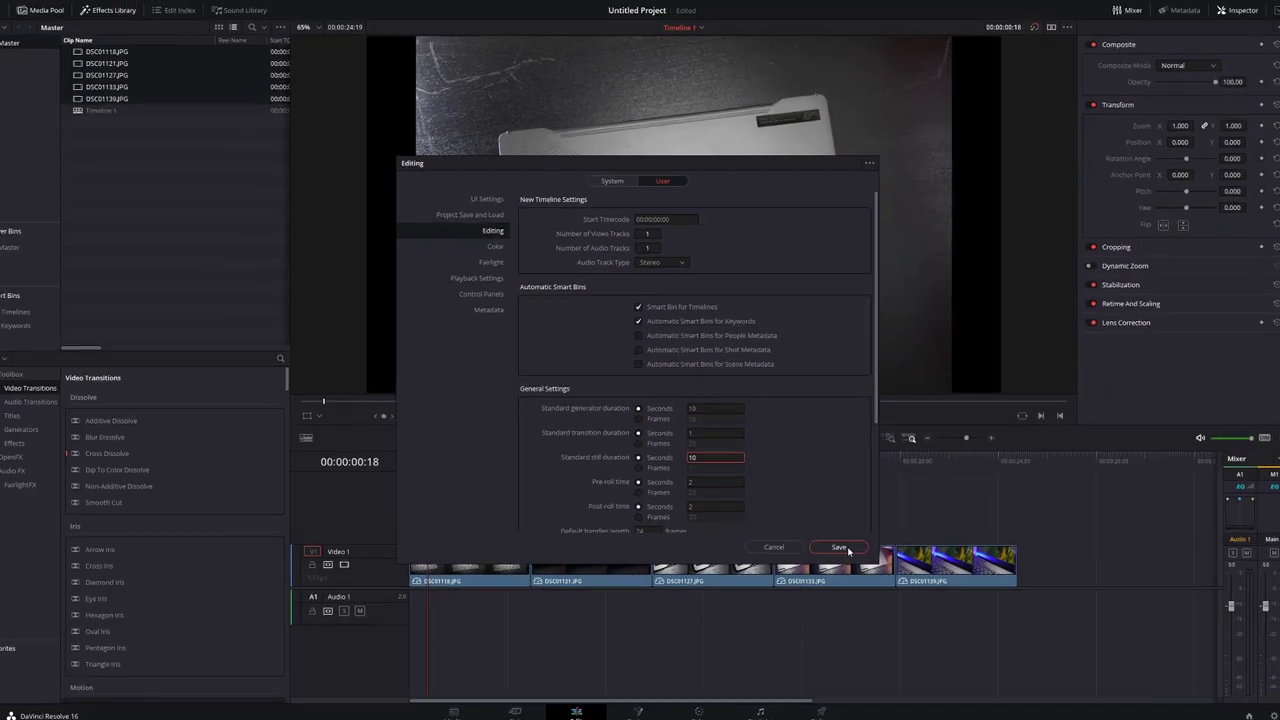
Save the 10-second still duration and delete the five clips from the timeline
click(900, 632)
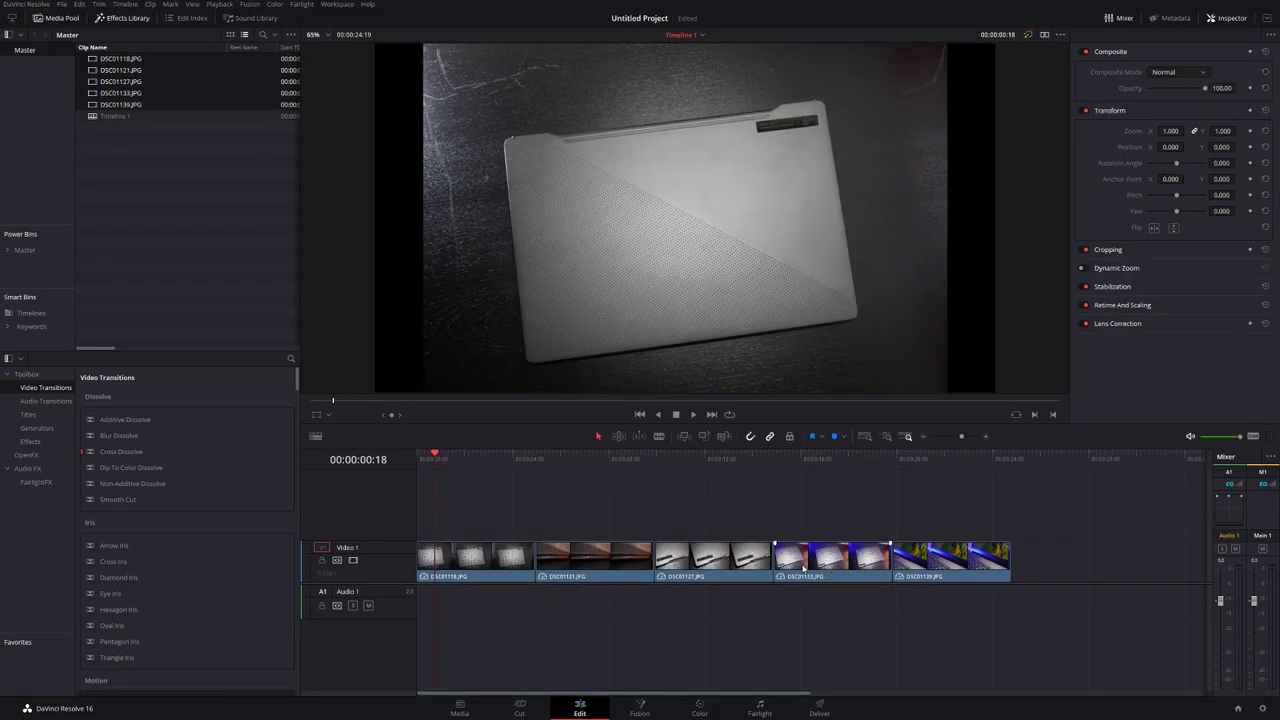
drag(468, 524, 961, 607)
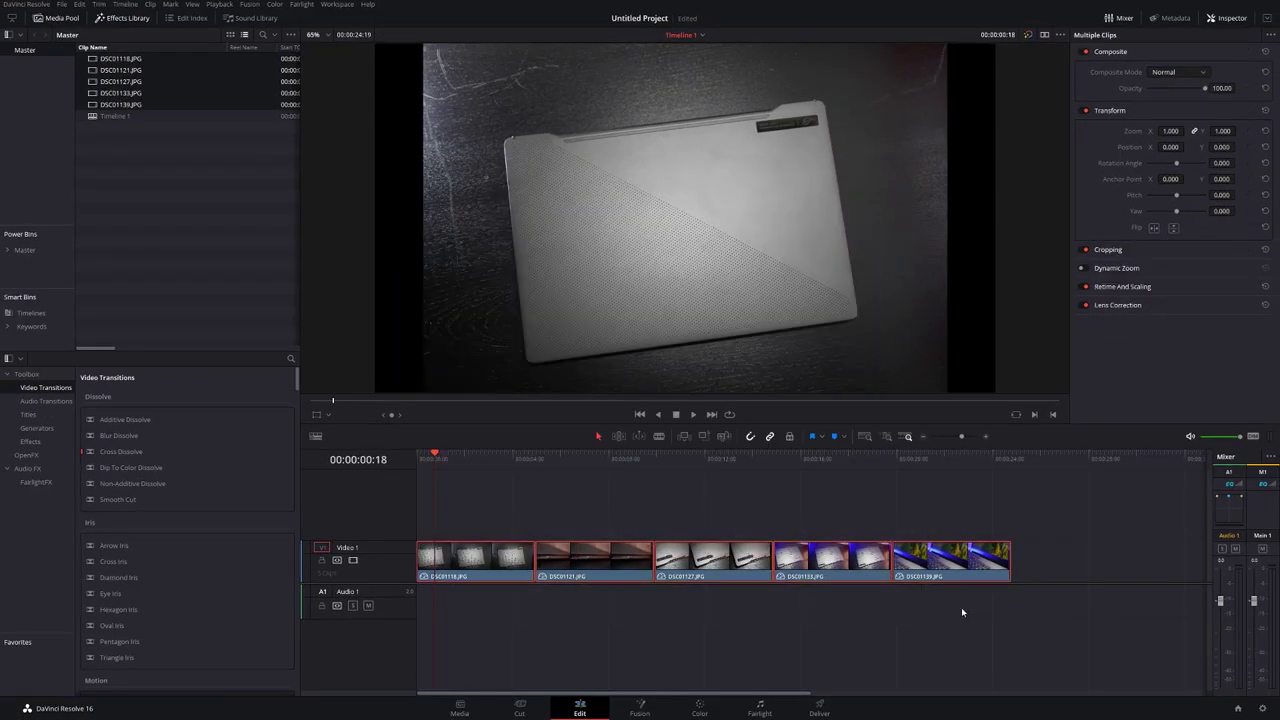
key(Delete)
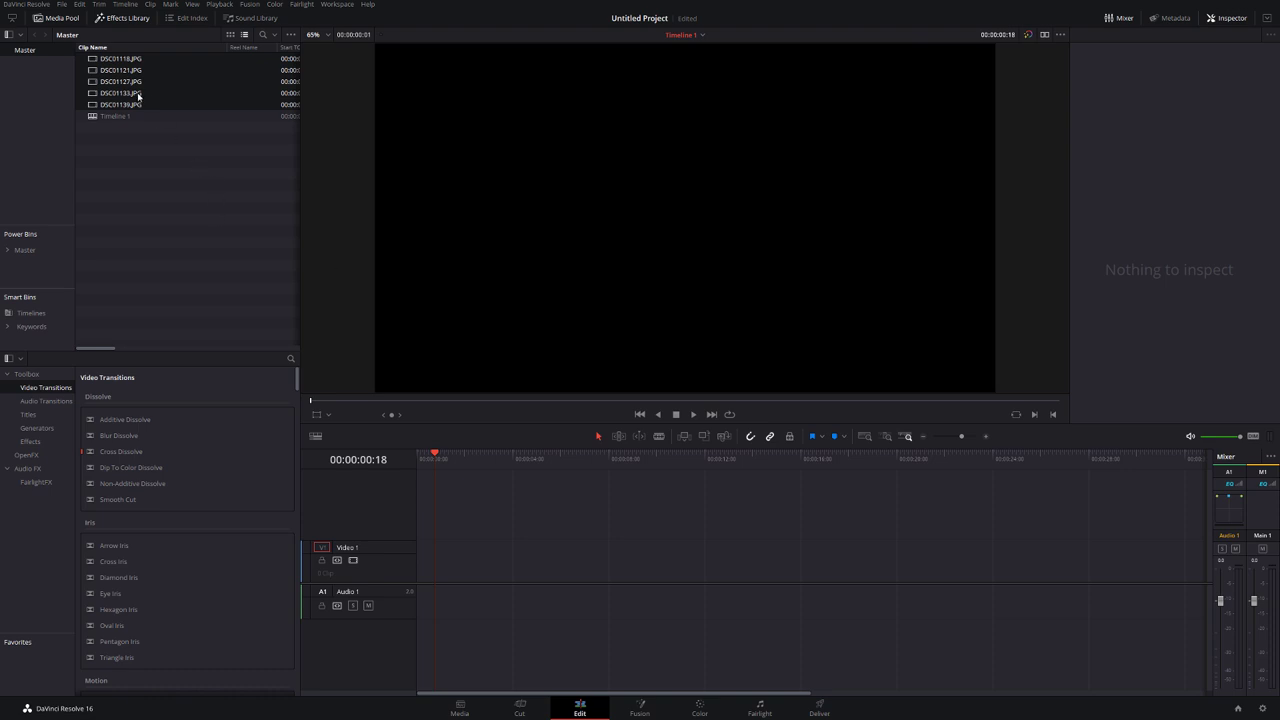
Re-add the five photos to Video 1 at ten seconds each and play them back
drag(120, 81, 423, 570)
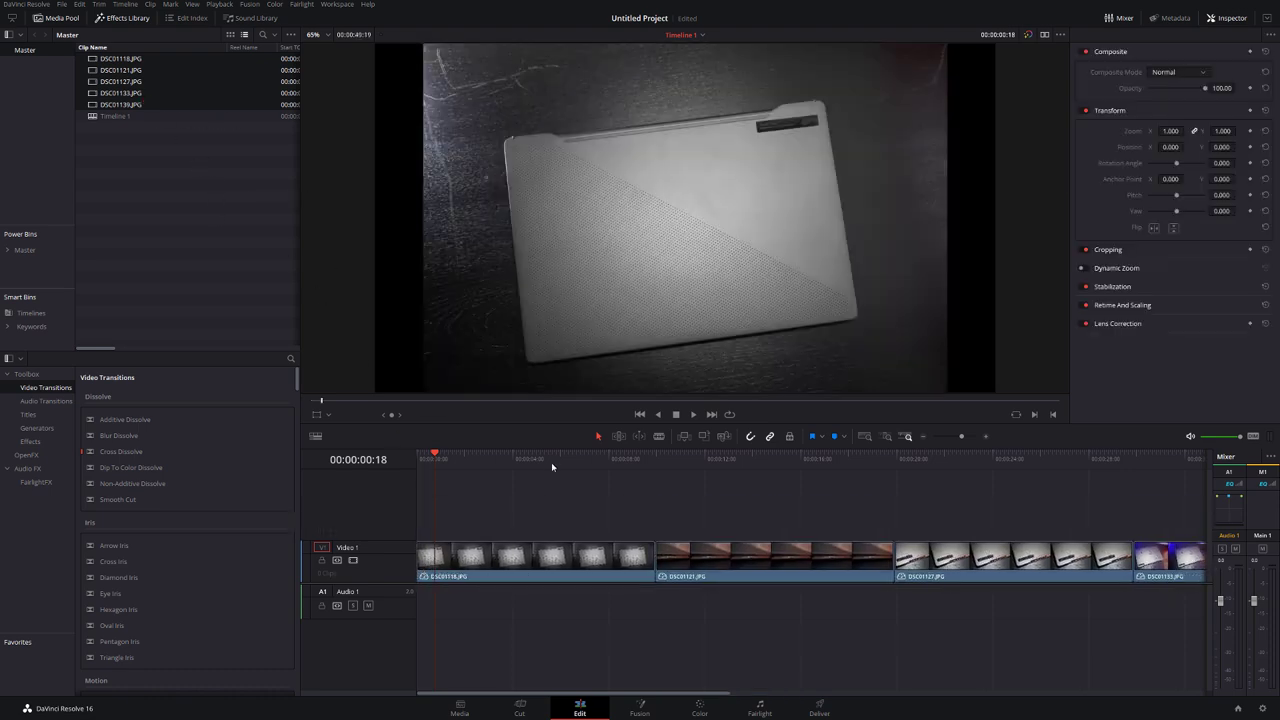
click(657, 462)
drag(659, 465, 417, 460)
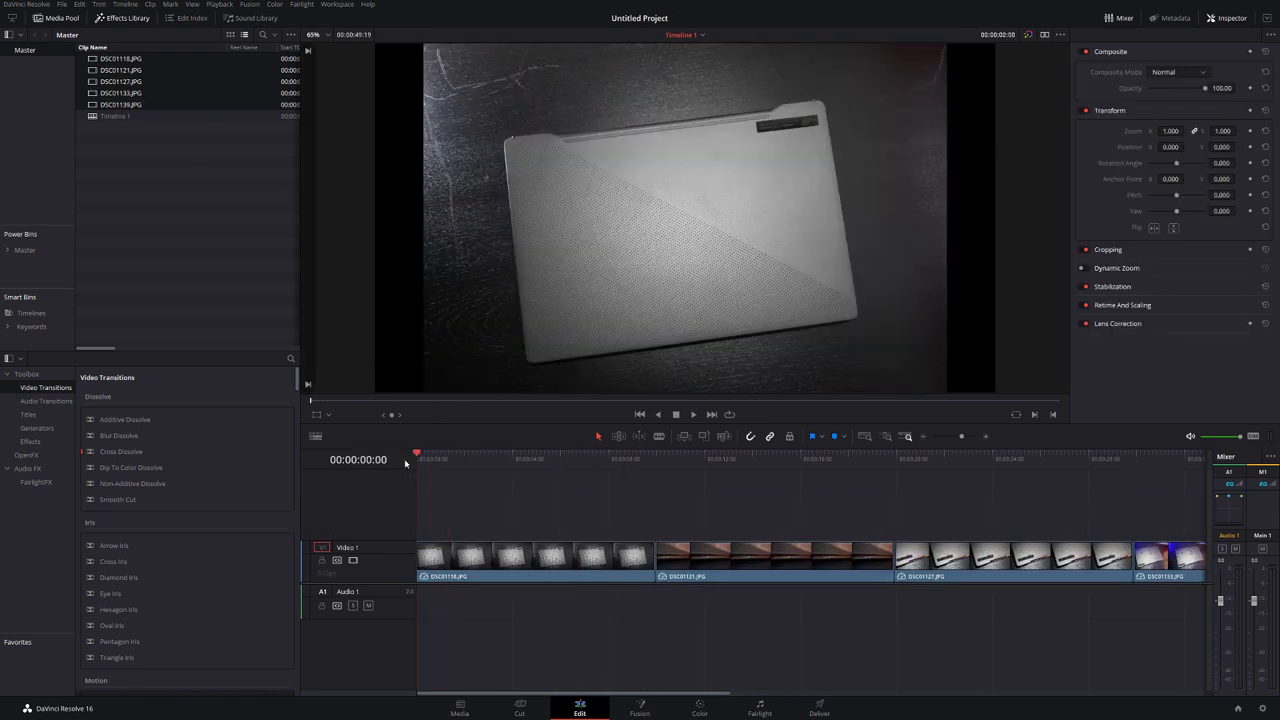
key(space)
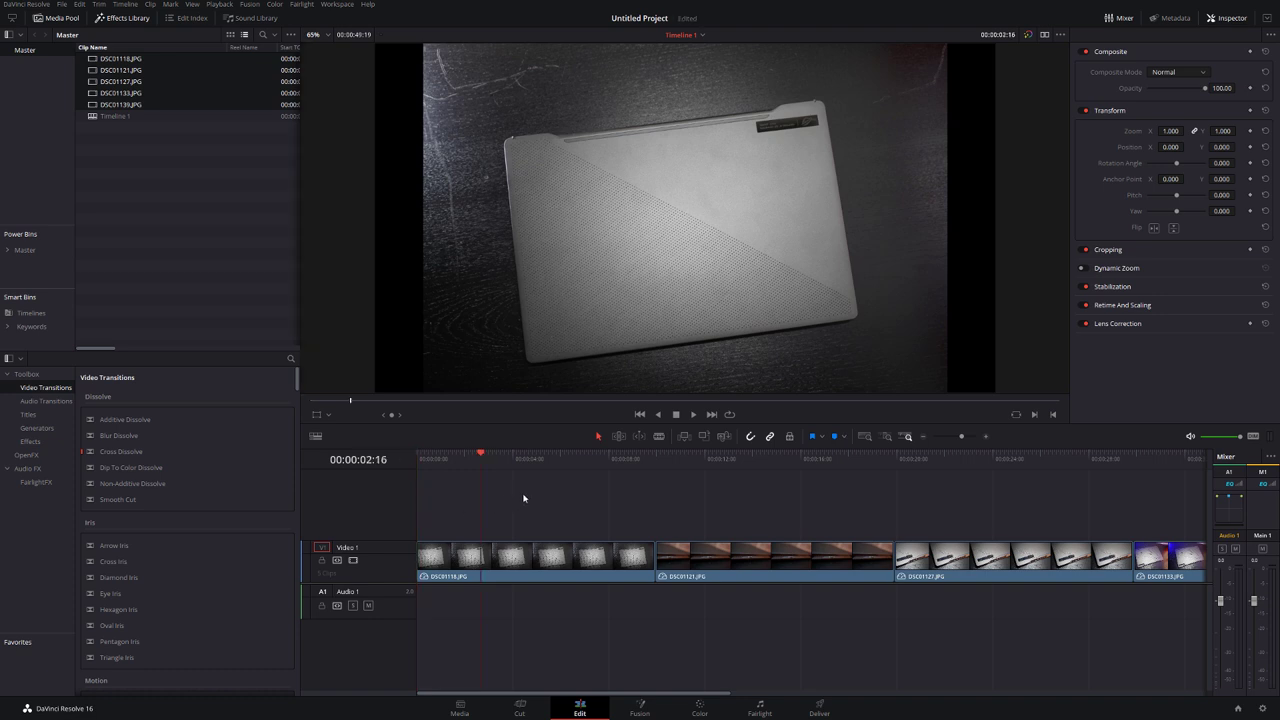
click(503, 548)
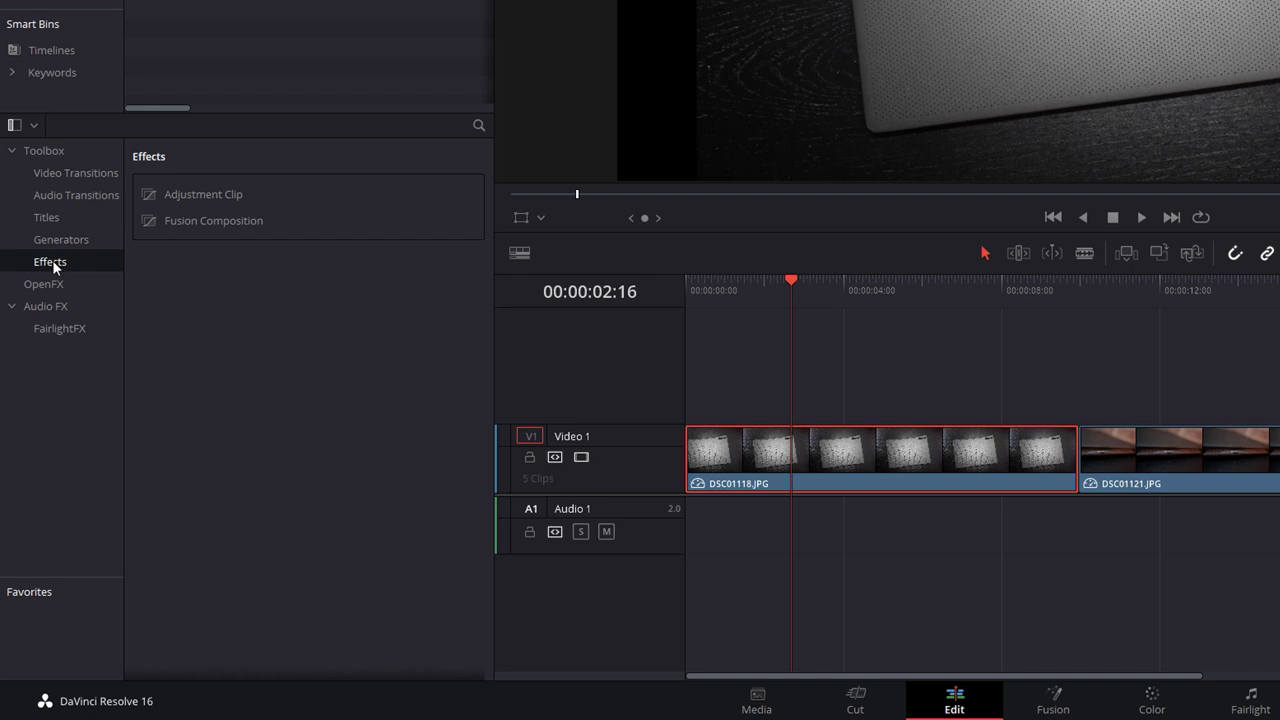
Add an Adjustment Clip above the first photo and raise its zoom to 1.140
mouse_move(203, 194)
drag(181, 194, 694, 380)
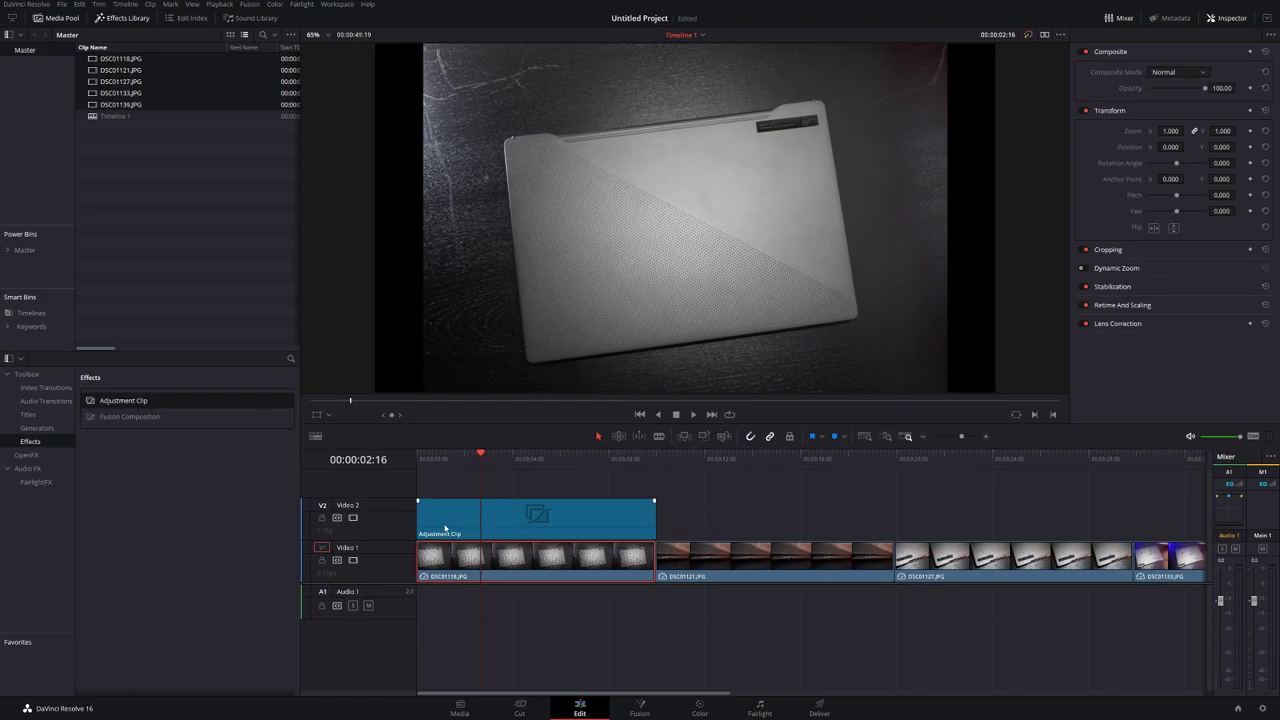
click(445, 528)
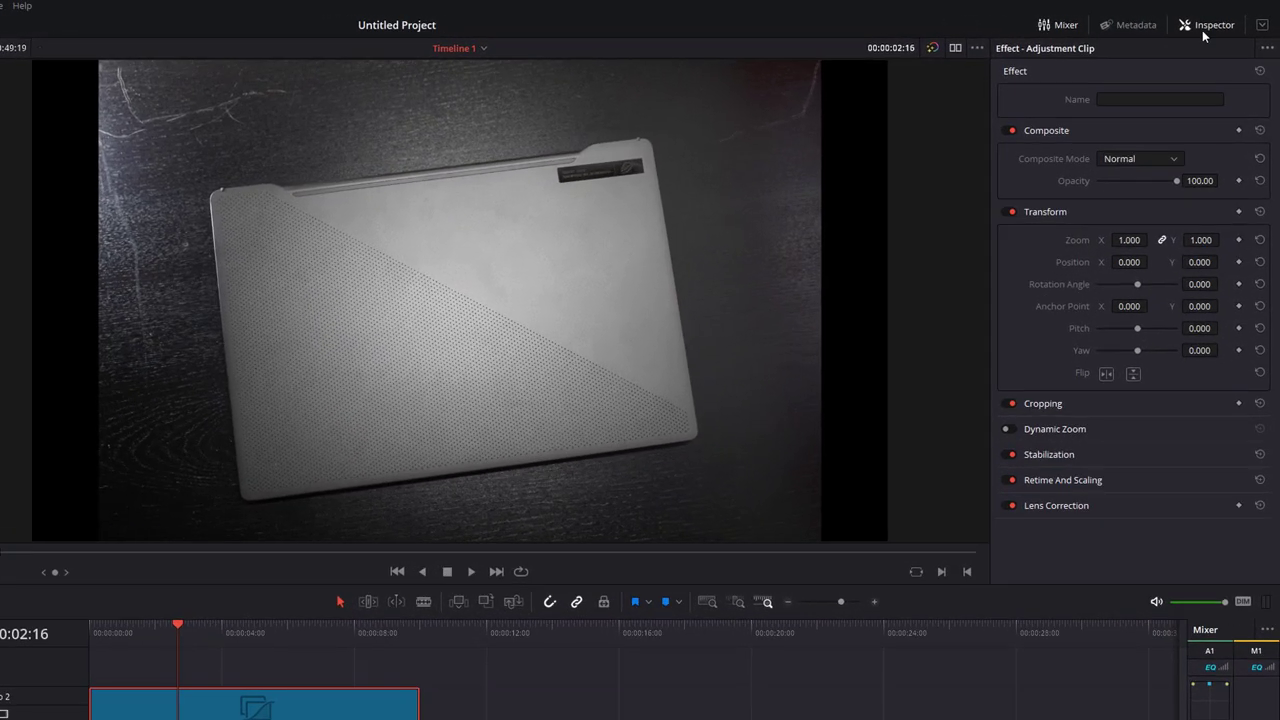
click(1208, 25)
drag(1120, 240, 1165, 240)
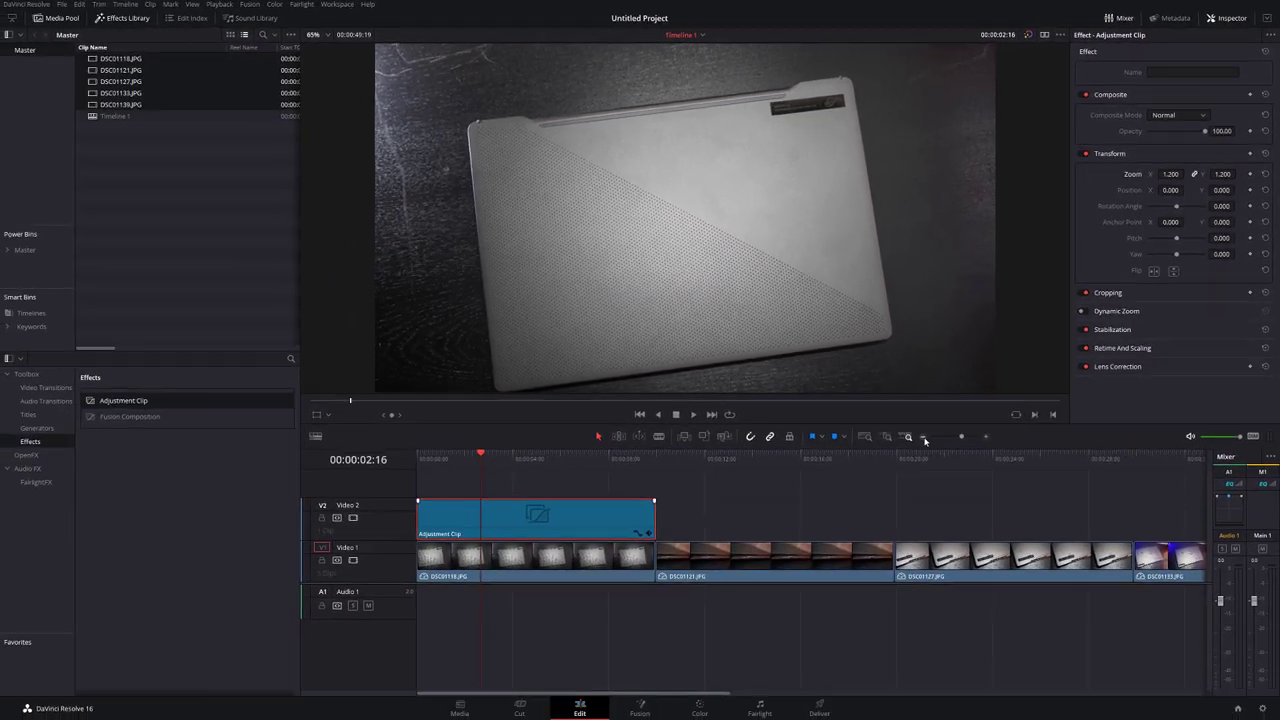
Stretch the adjustment clip across the five photos and preview the later stills
click(924, 437)
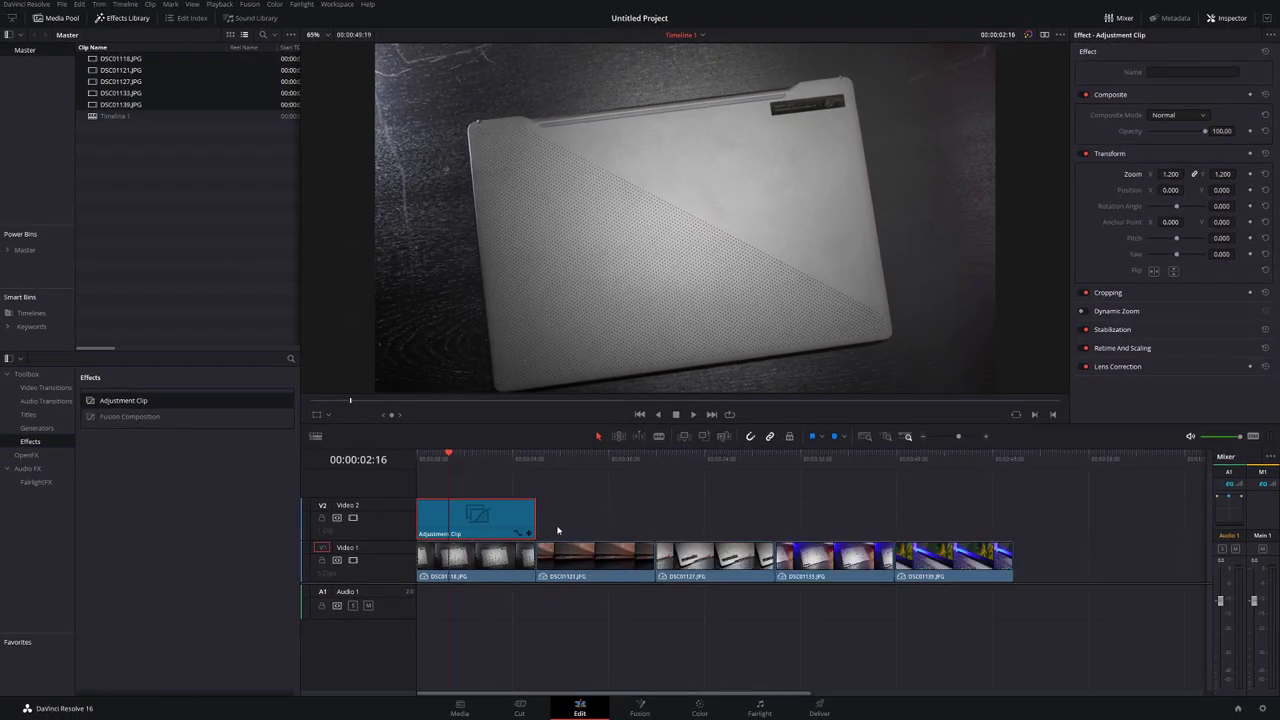
drag(537, 527, 1013, 527)
click(521, 460)
drag(529, 470, 946, 491)
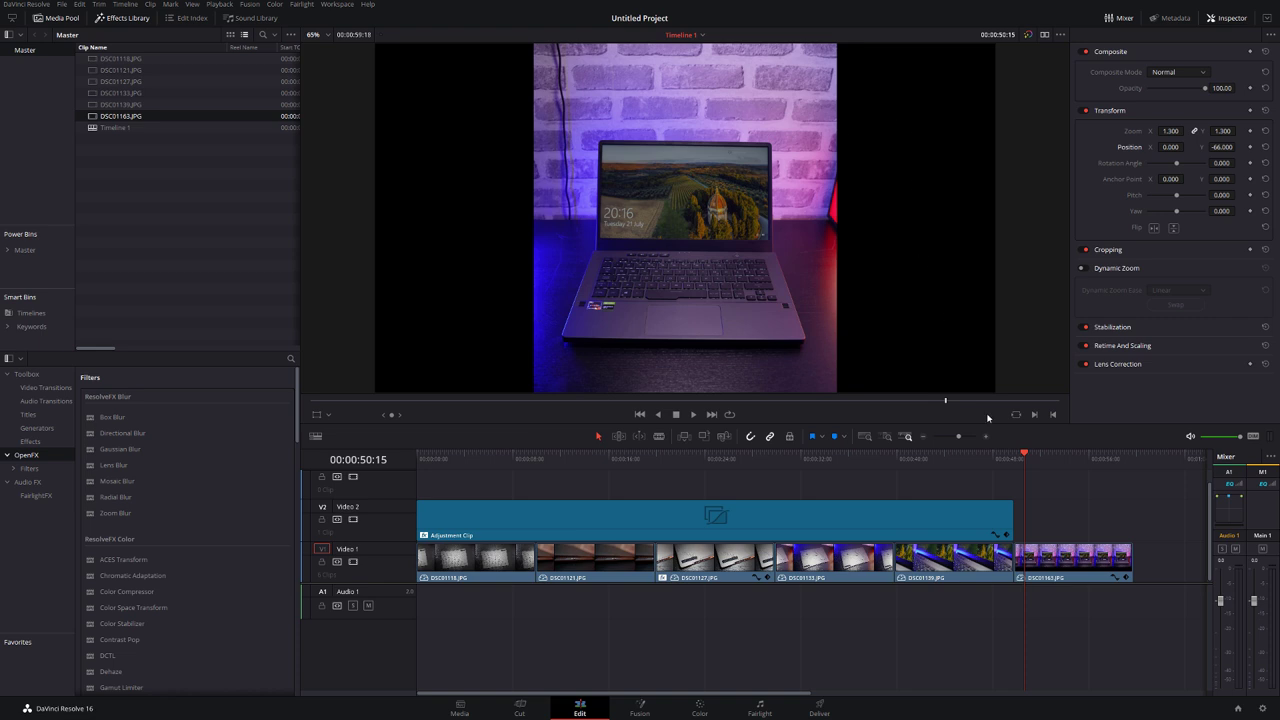
Apply ResolveFX Stylize Blanking Fill to portrait still DSC01163
click(1040, 556)
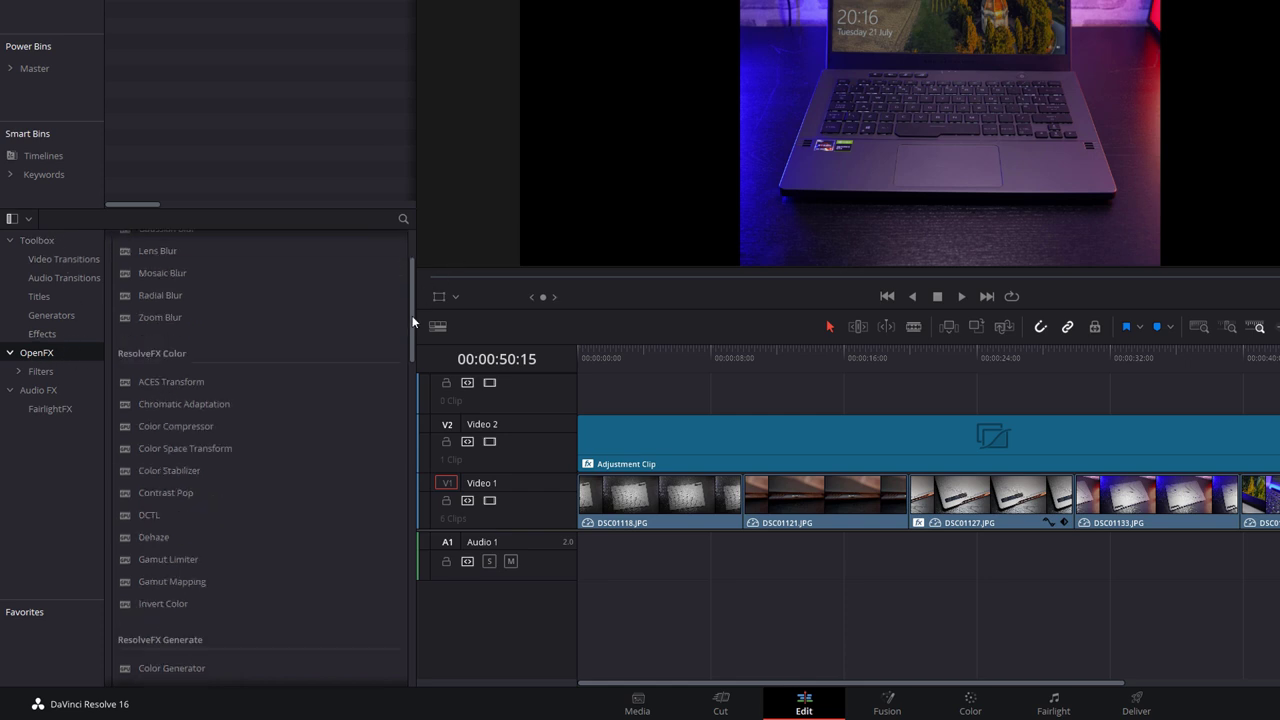
drag(413, 322, 420, 552)
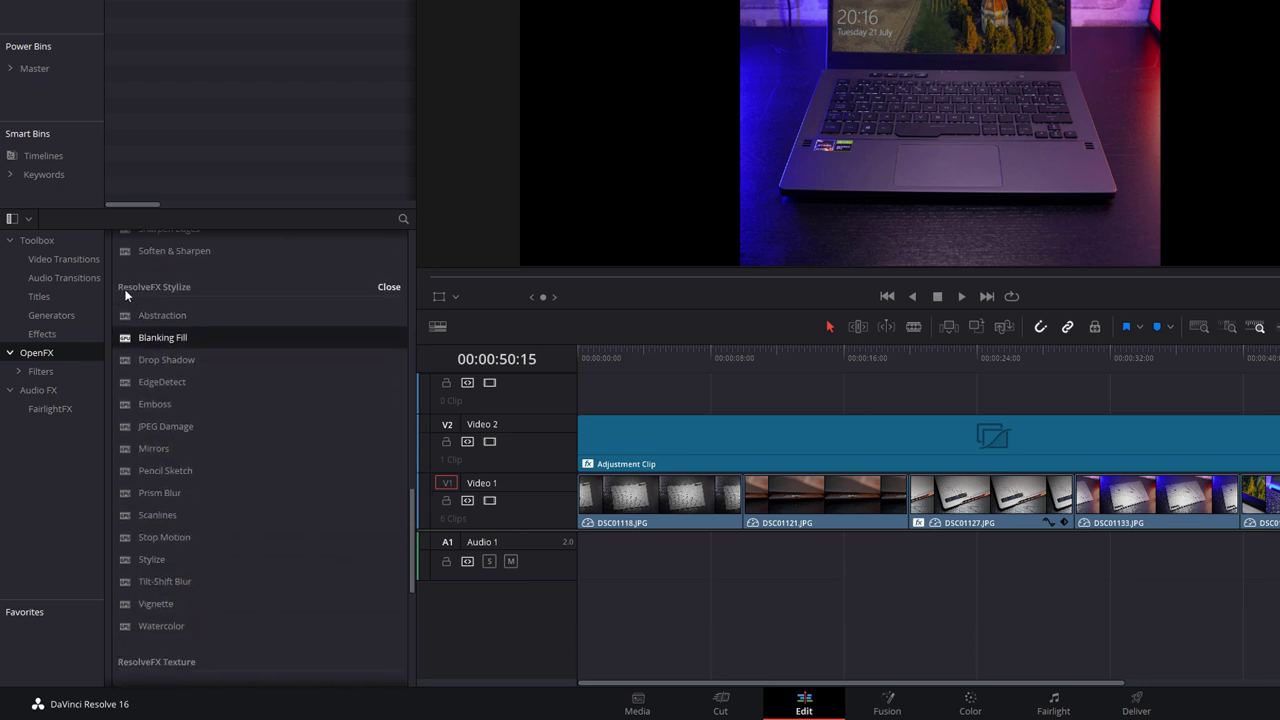
mouse_move(162, 337)
mouse_move(174, 340)
mouse_down()
mouse_move(1078, 568)
mouse_move(1067, 565)
mouse_up()
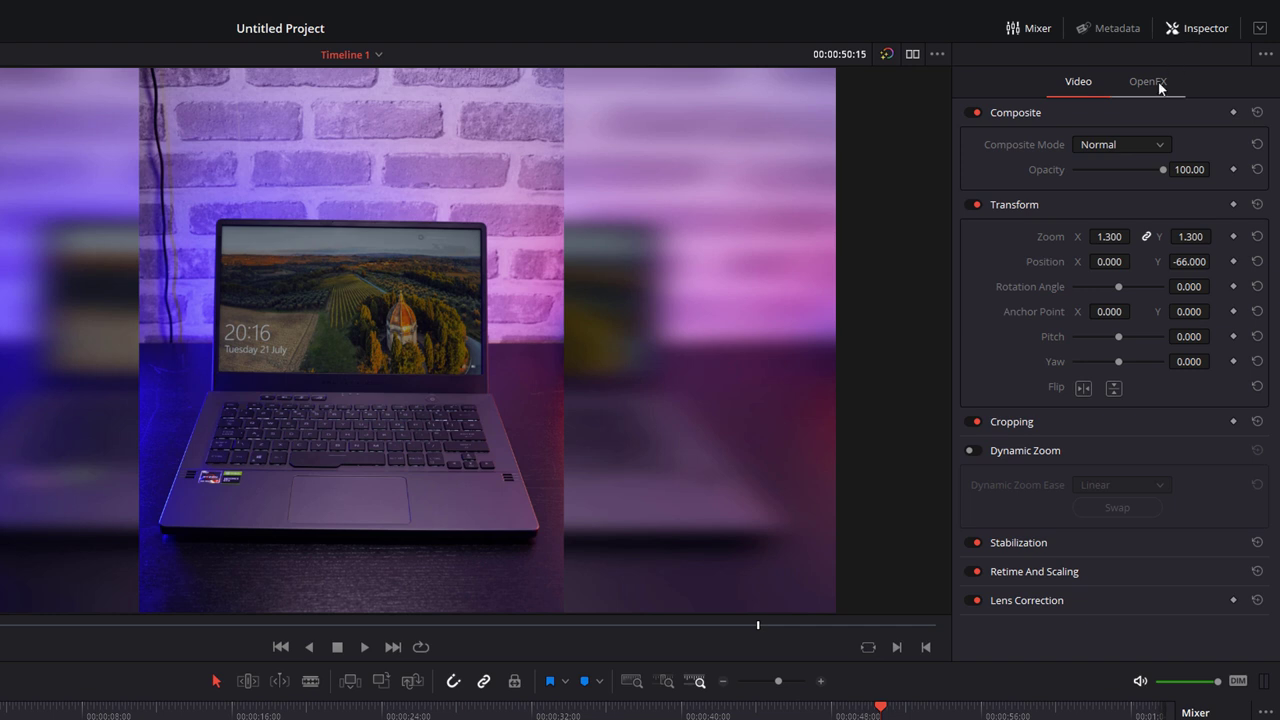
Set Blanking Fill Blend Edges to 0.652 and raise the Drop Shadow strength slightly
click(1152, 85)
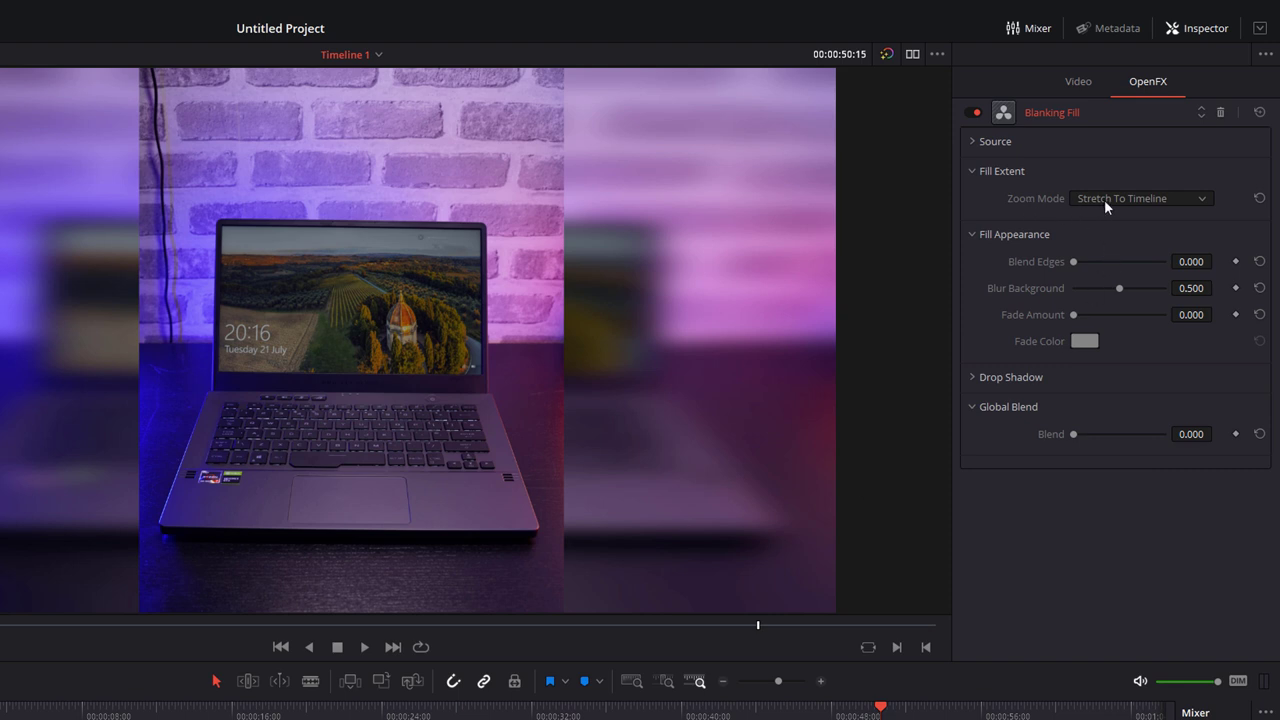
drag(1074, 262, 1133, 261)
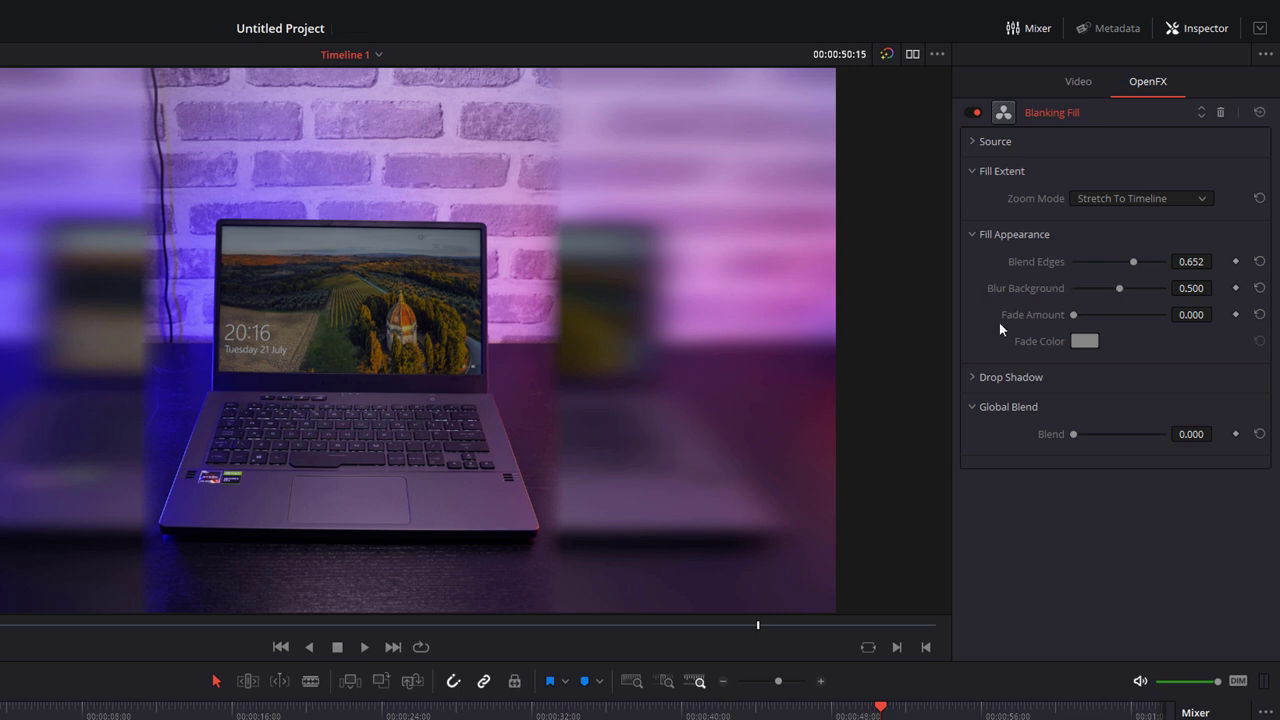
click(971, 378)
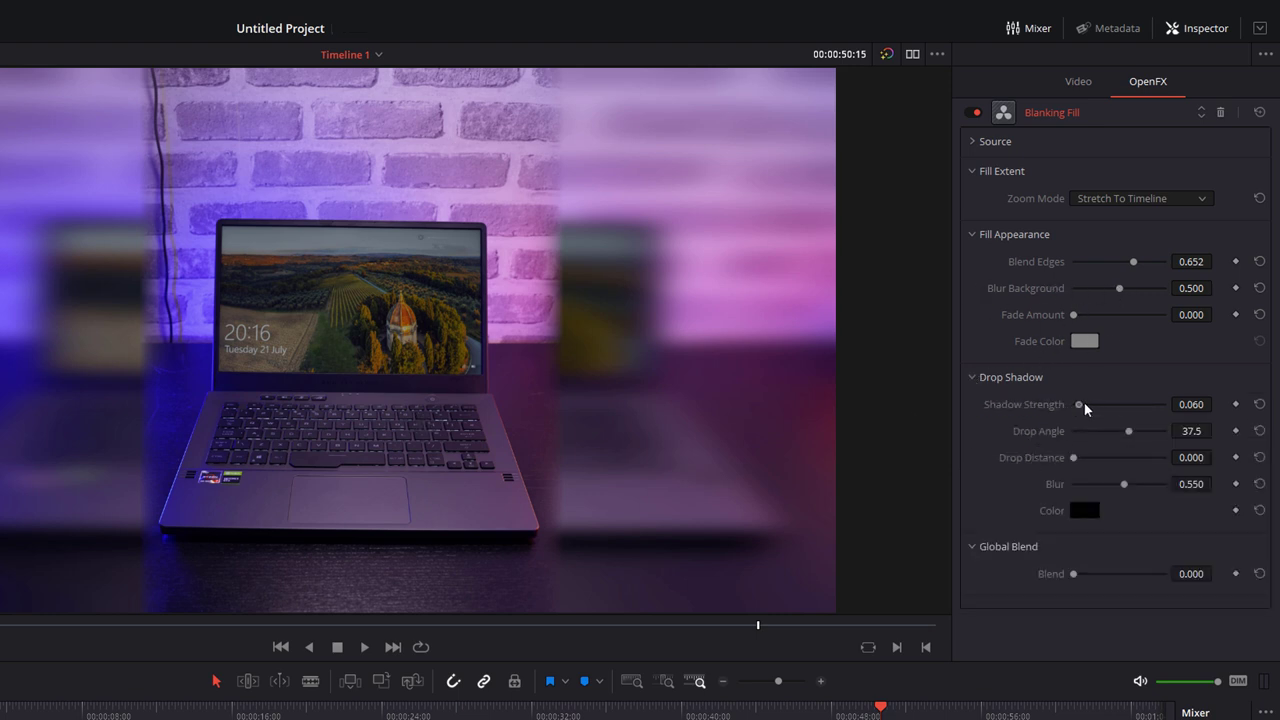
drag(1078, 405, 1128, 406)
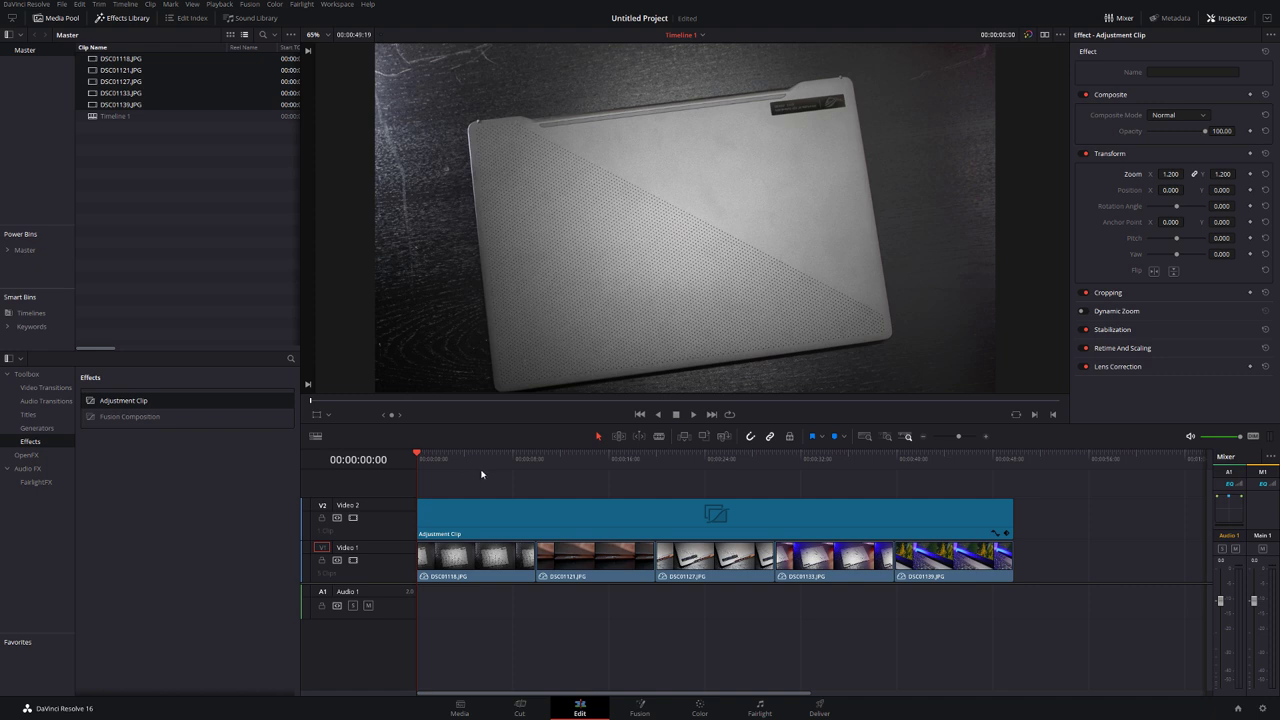
Preview the slideshow, then enable Dynamic Zoom on ZEPHYRUS close-up DSC01121
click(502, 465)
key(space)
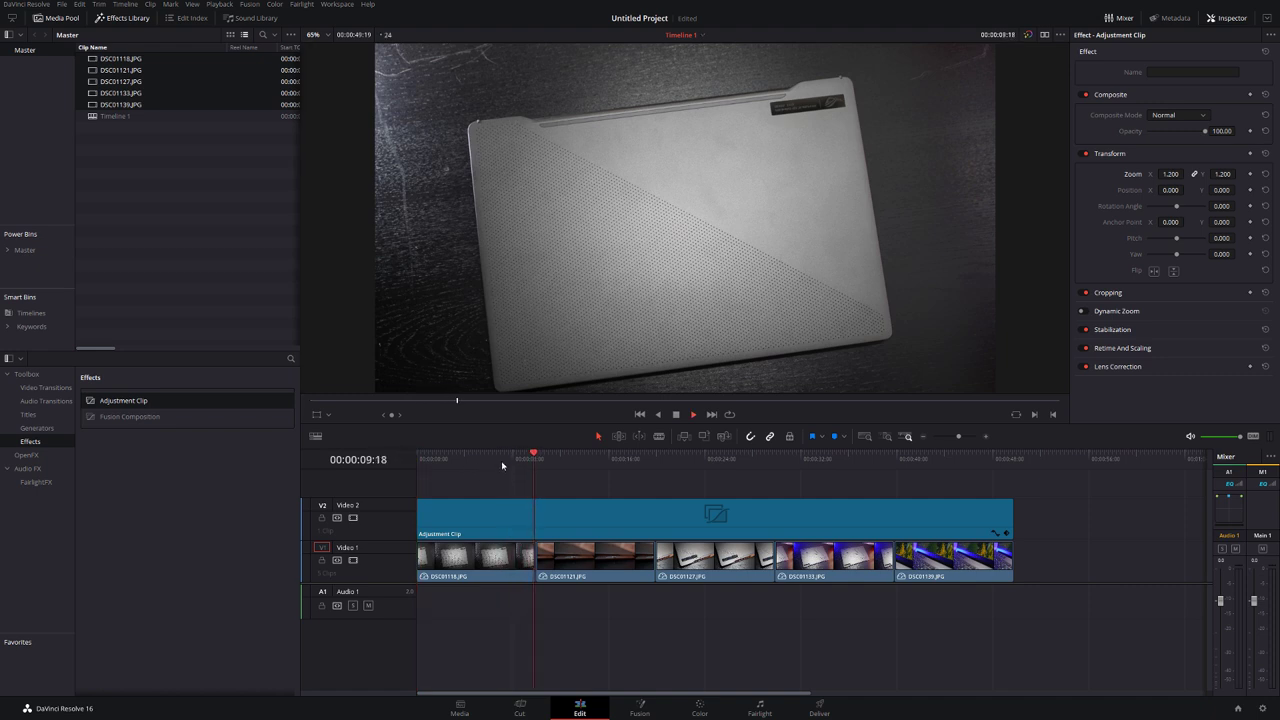
key(space)
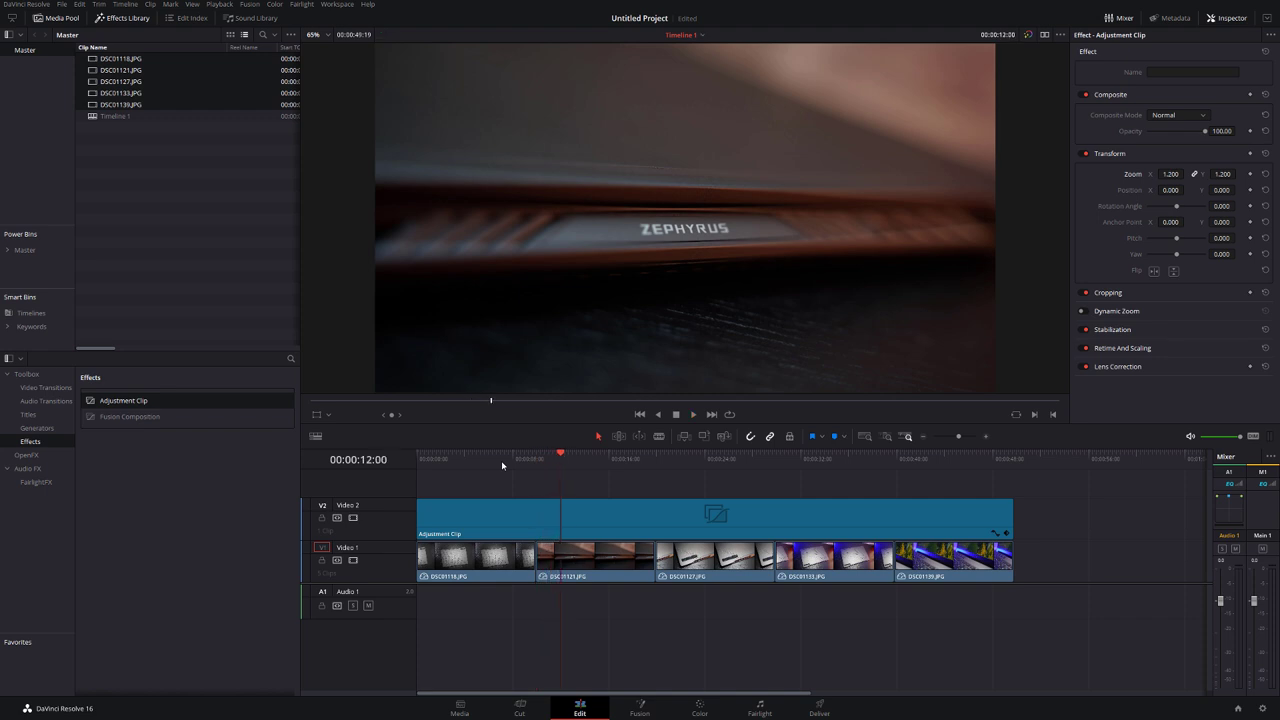
click(596, 571)
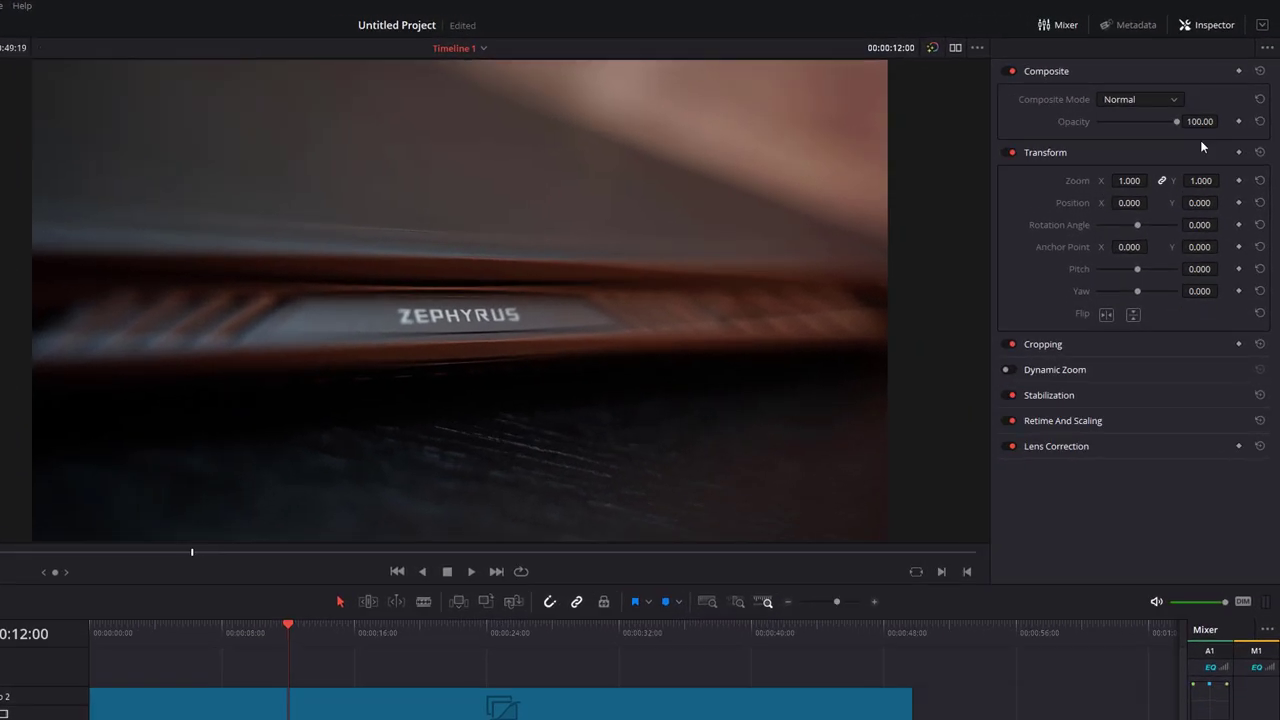
click(1039, 370)
click(1012, 372)
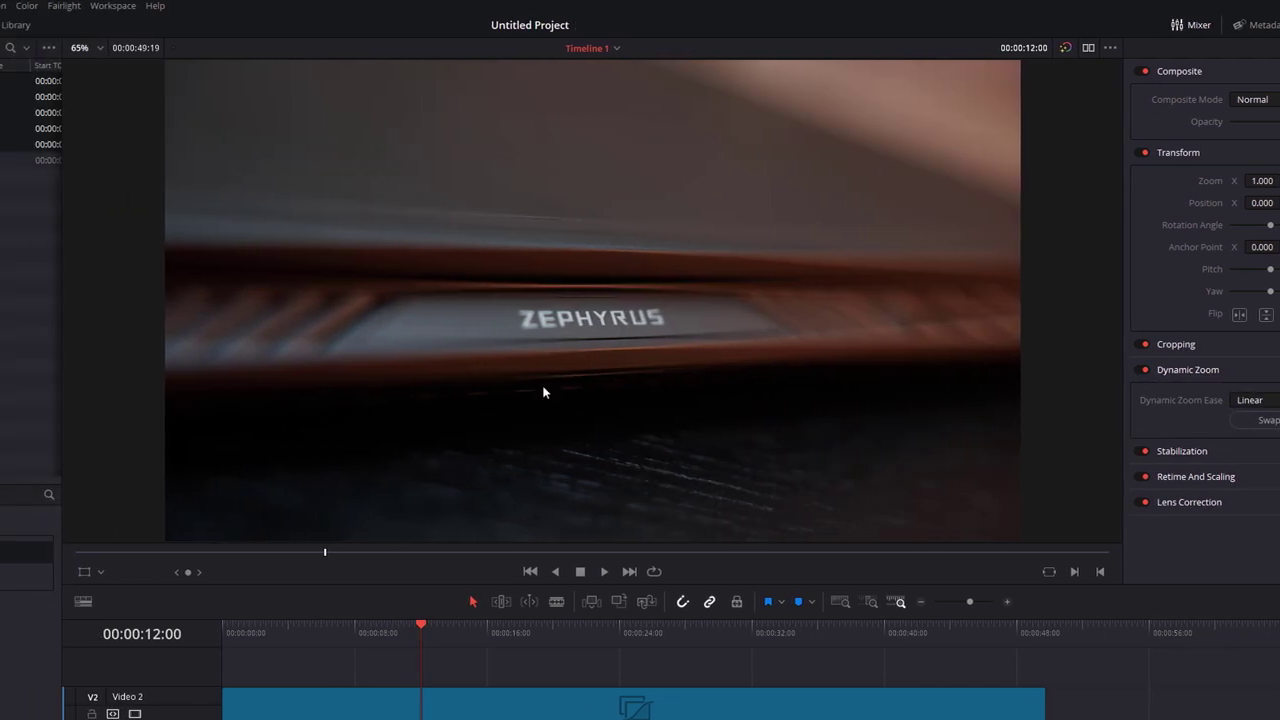
click(99, 574)
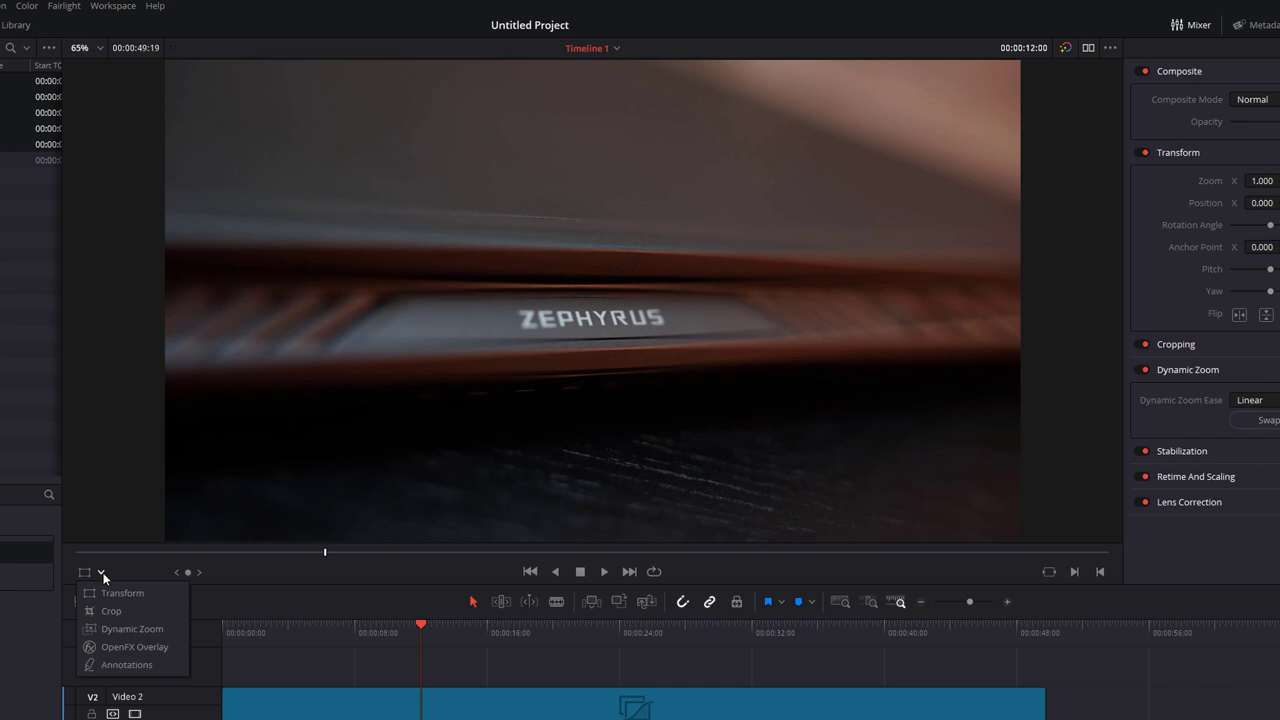
Make DSC01121's Dynamic Zoom start frame slightly tighter than the full image and preview it from about nine seconds
click(115, 629)
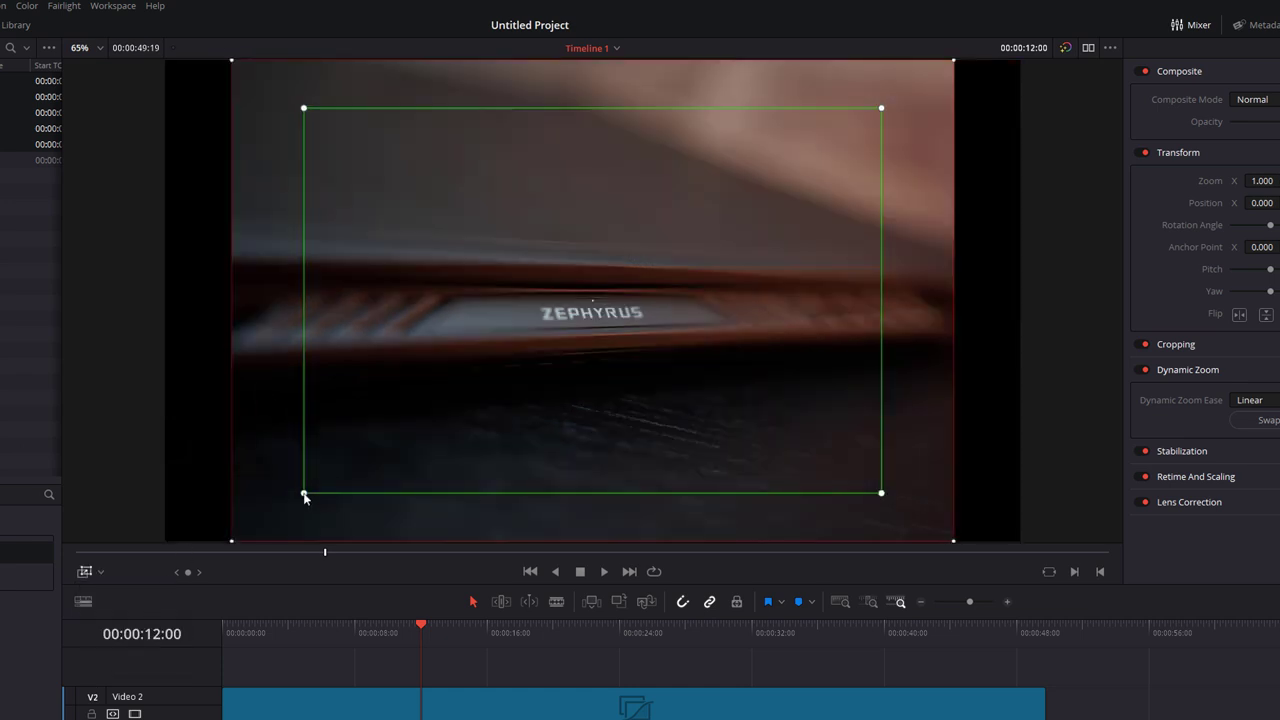
drag(304, 497, 410, 421)
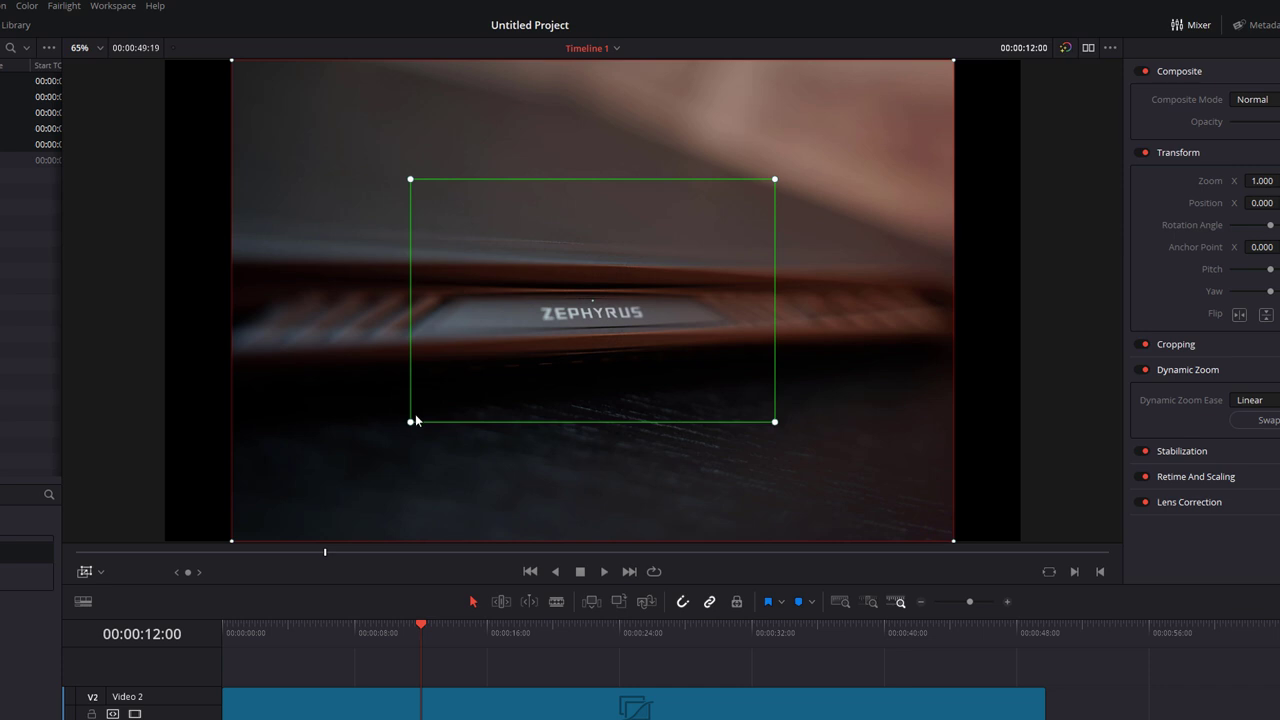
drag(411, 421, 259, 522)
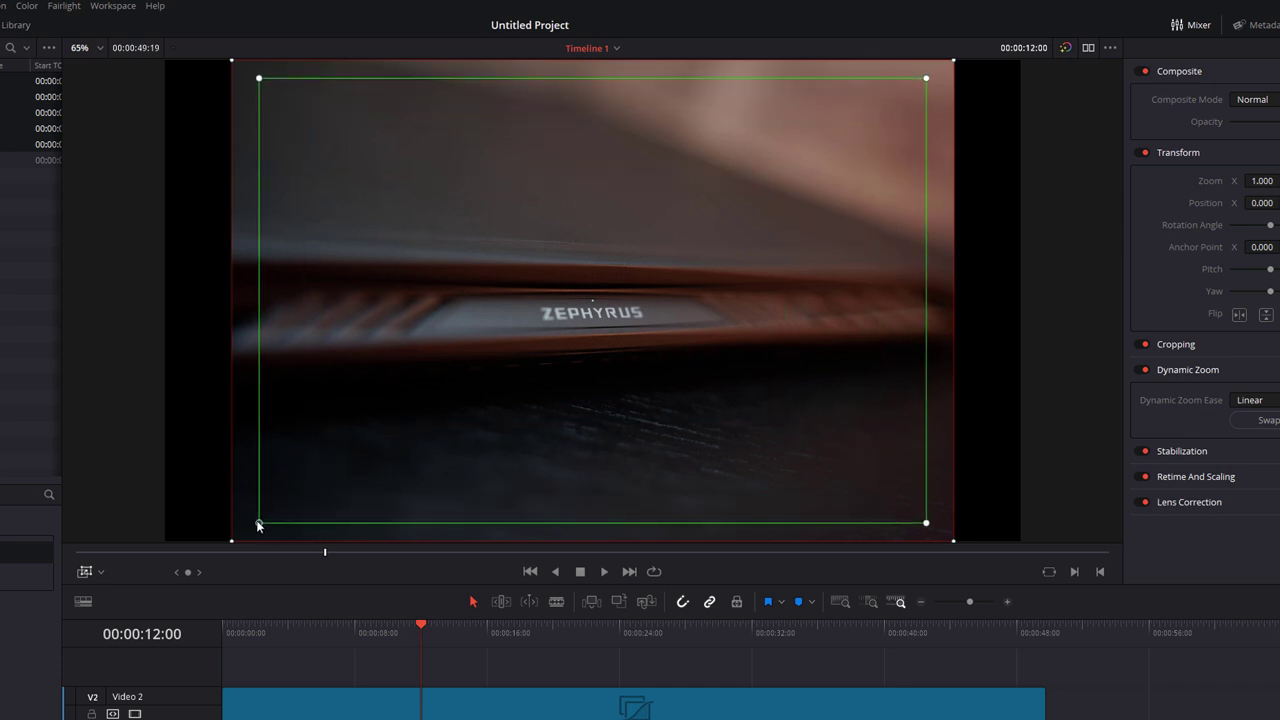
click(389, 641)
key(space)
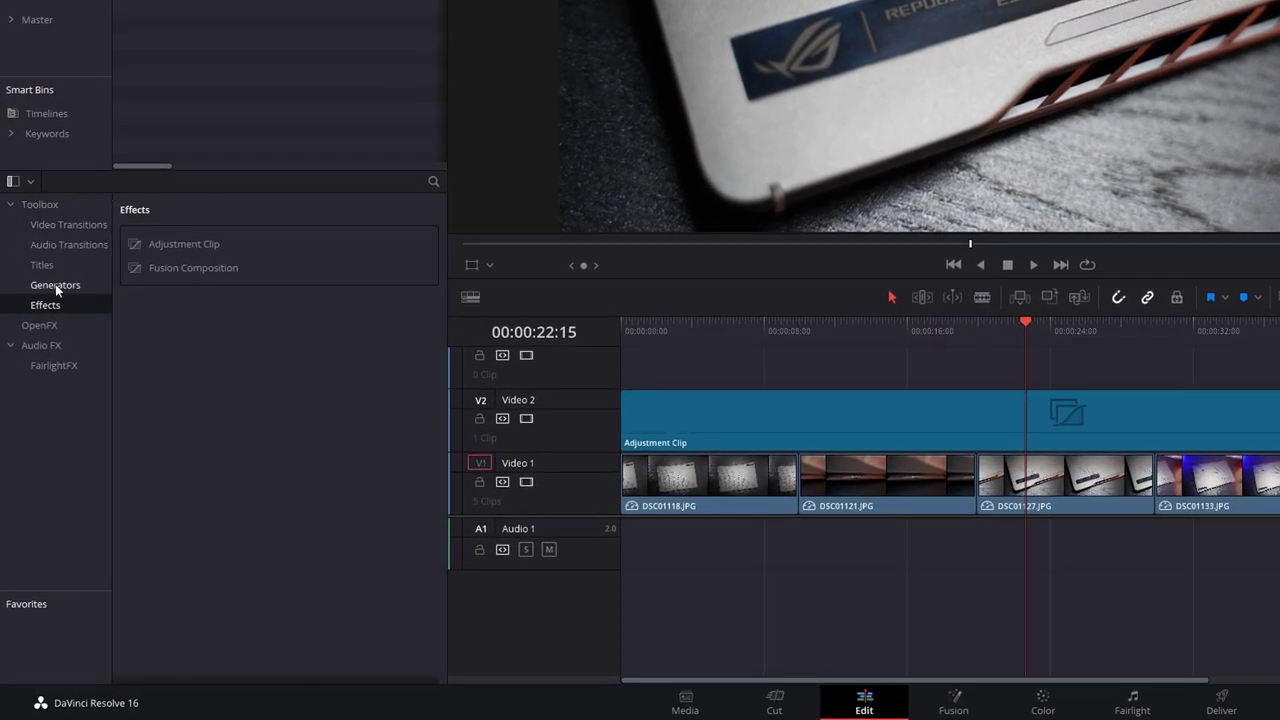
Place a Window generator on new track V3, extend it back to the timeline start, and save
click(53, 288)
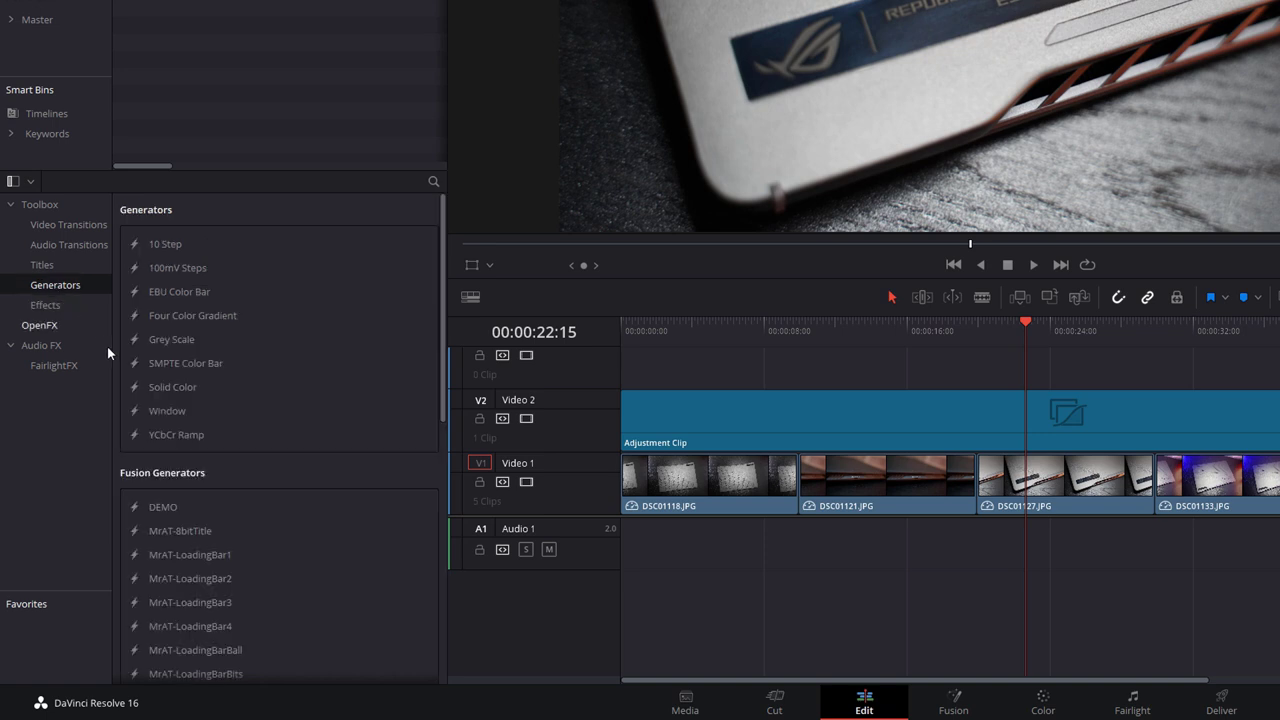
drag(157, 410, 680, 484)
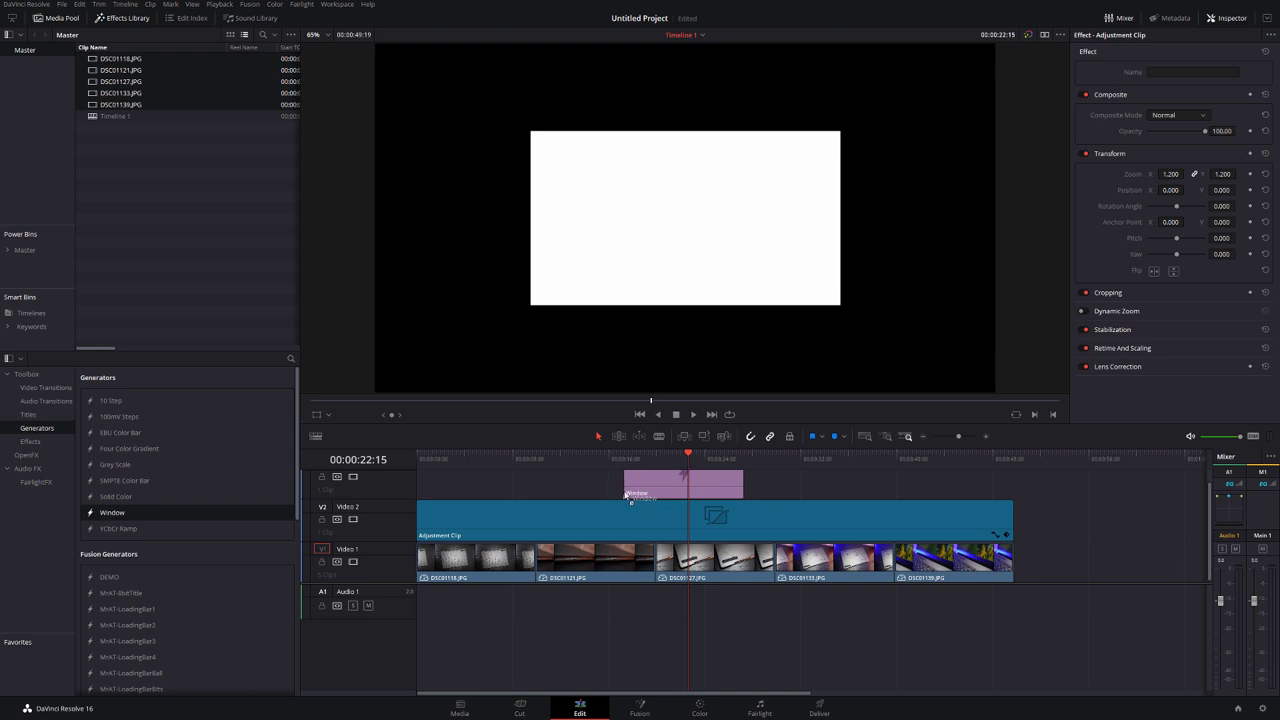
drag(680, 484, 418, 489)
drag(584, 458, 512, 458)
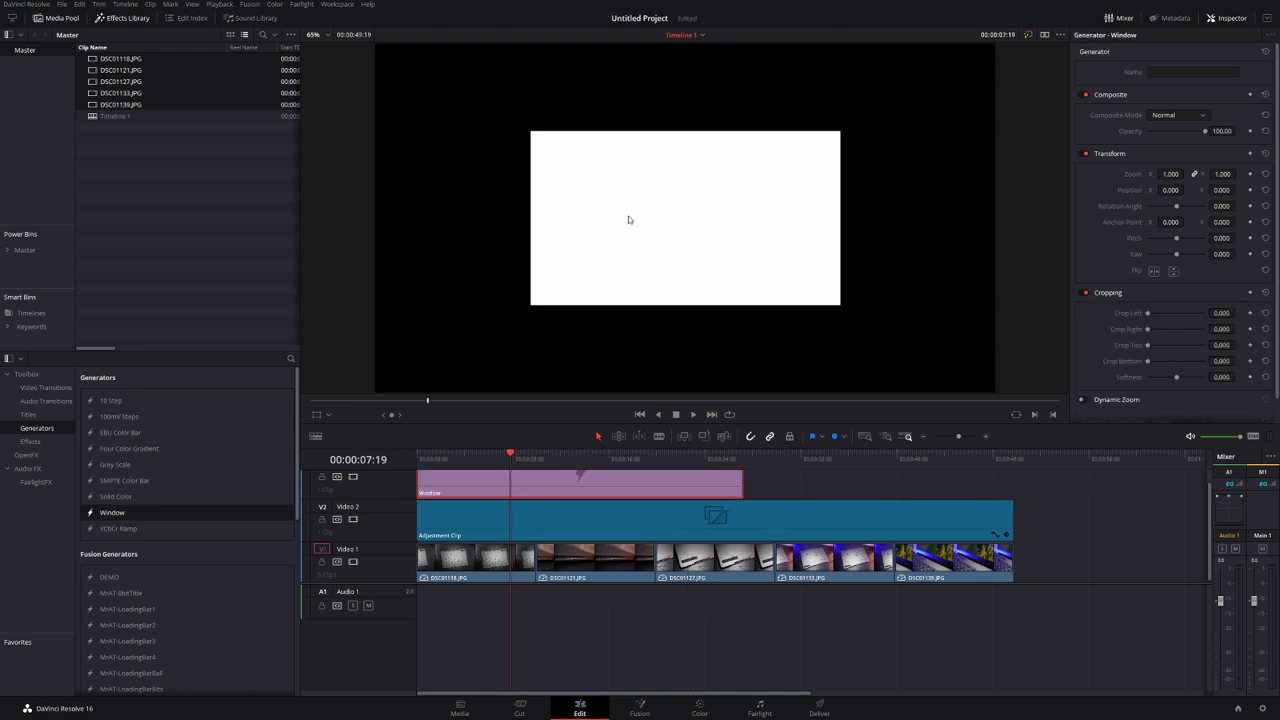
key(ctrl+s)
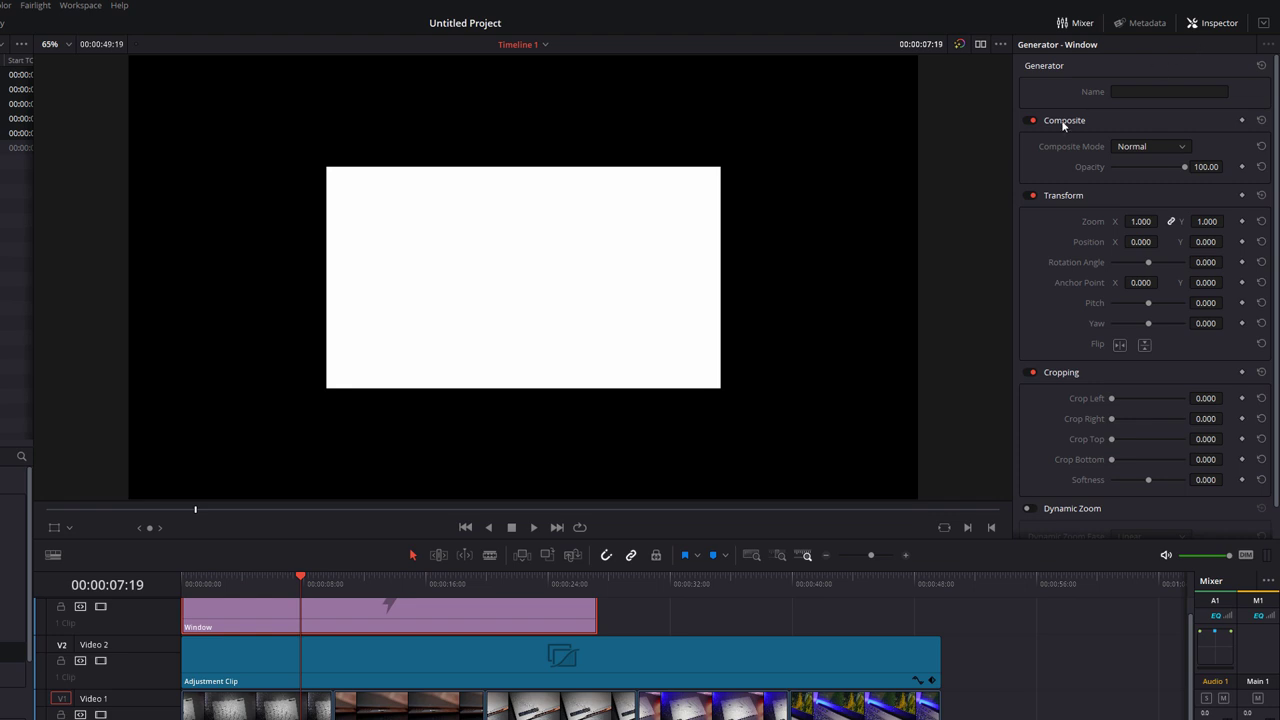
Give the Window clip Multiply composite mode and 1.840 zoom, and stretch it to the Adjustment Clip's end
click(1134, 146)
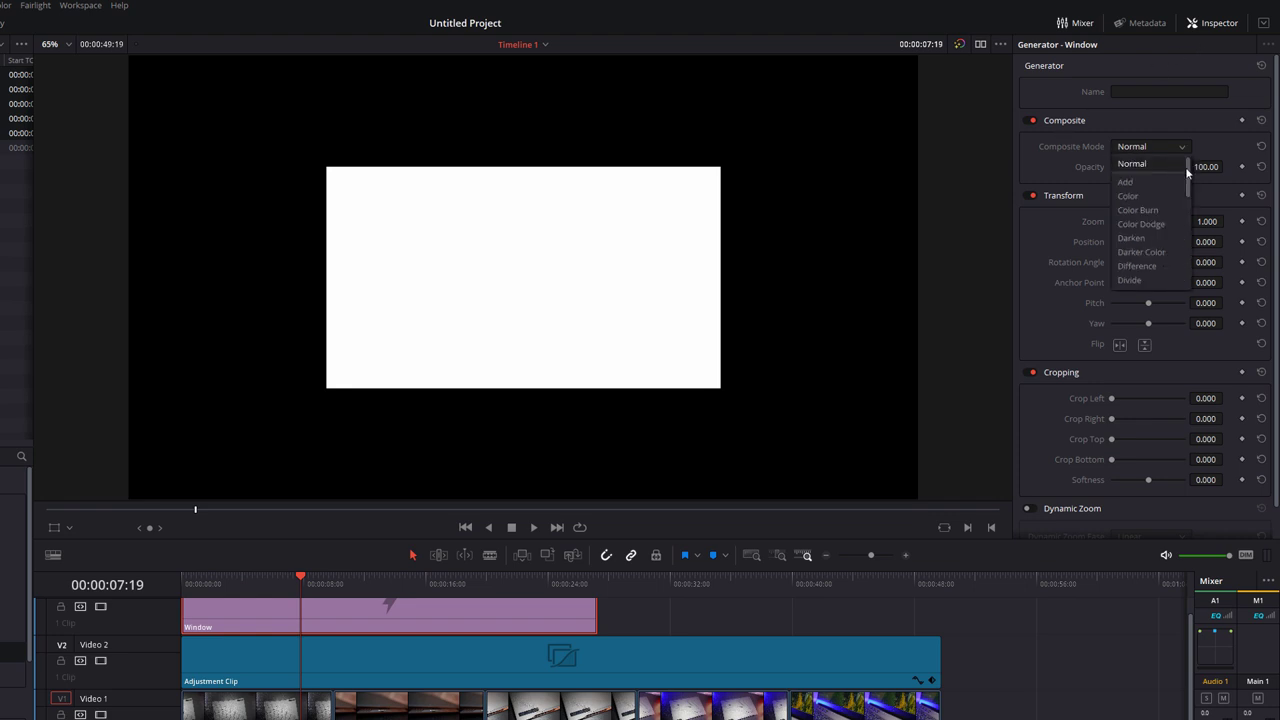
drag(1188, 173, 1197, 243)
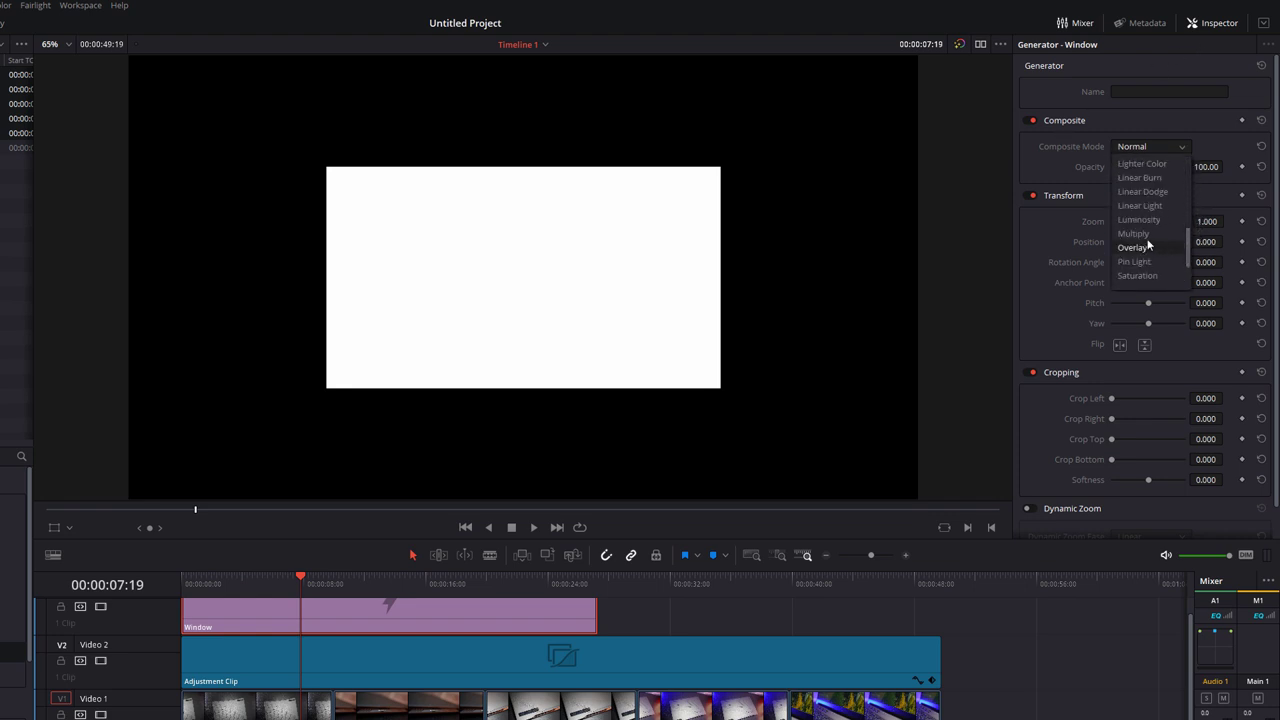
click(1145, 234)
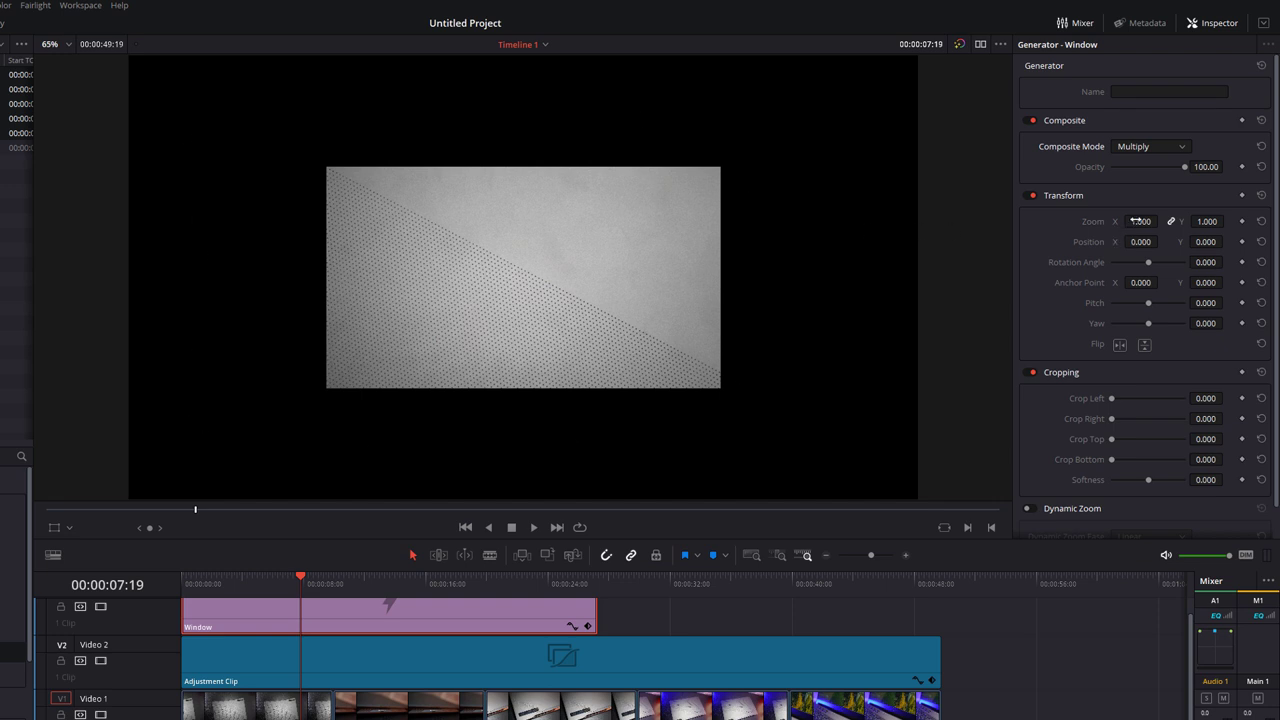
drag(1140, 221, 1163, 221)
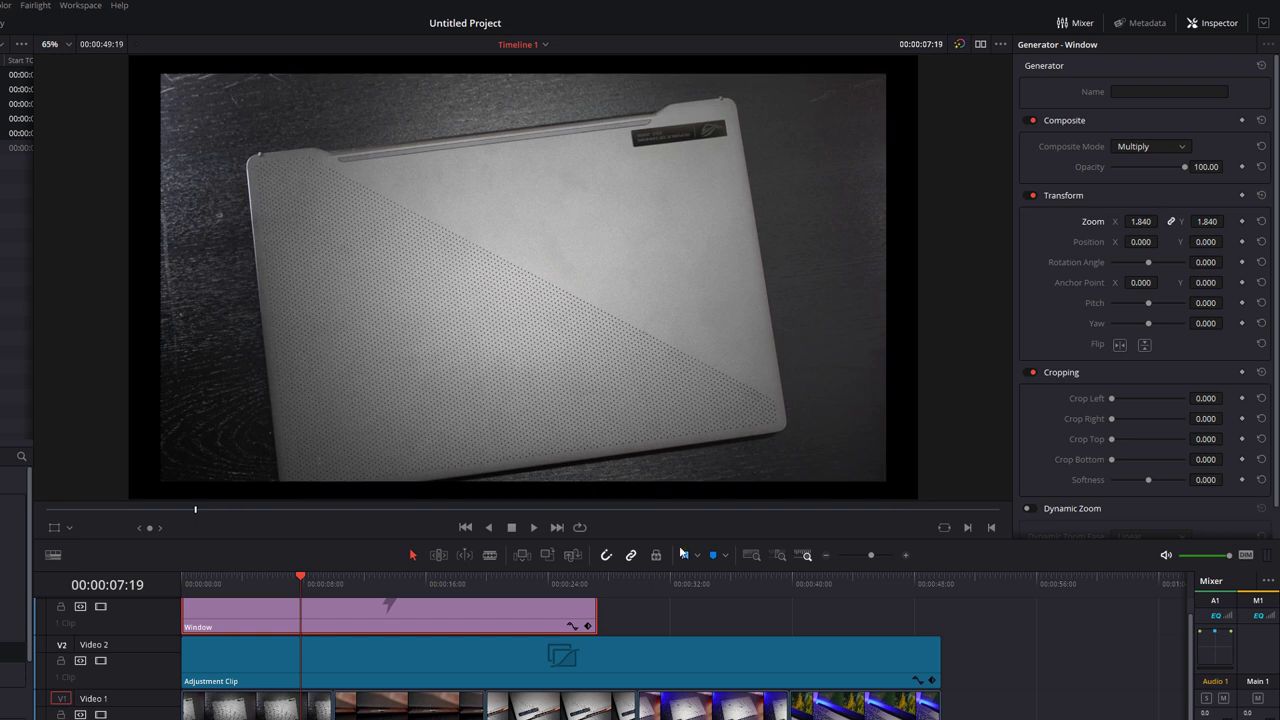
drag(595, 613, 940, 611)
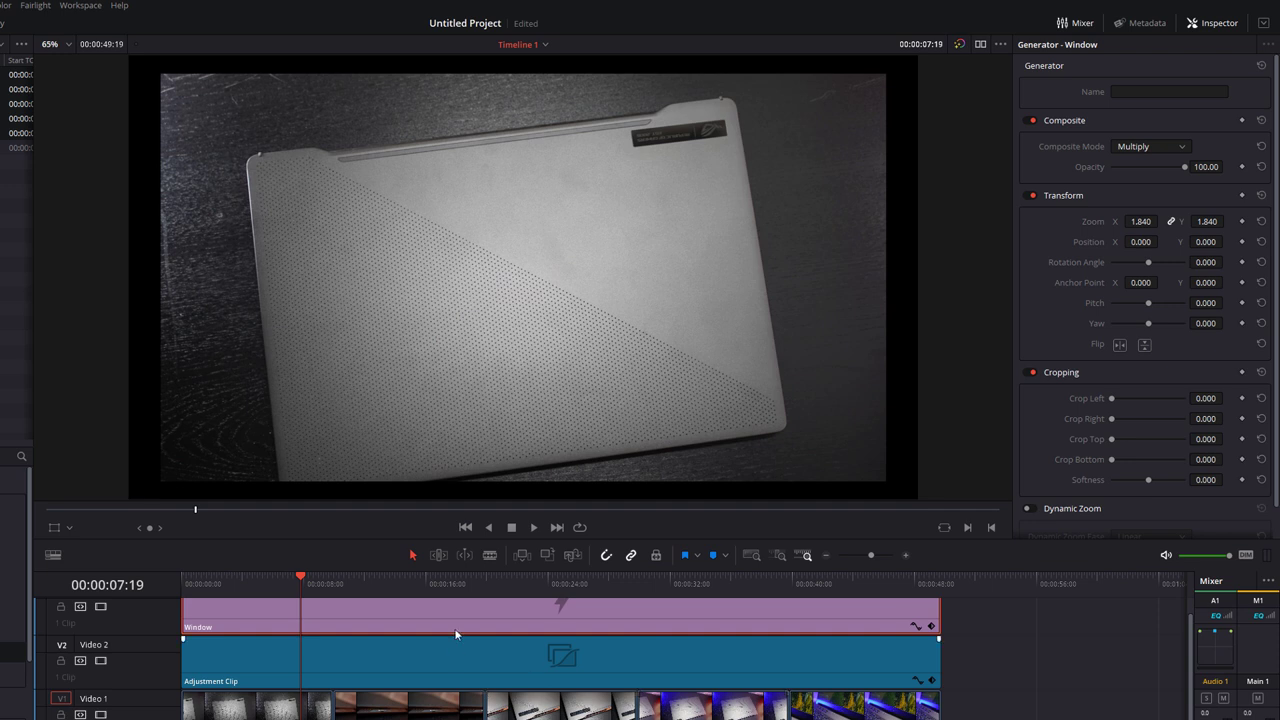
mouse_move(471, 587)
mouse_down()
mouse_move(549, 585)
mouse_move(363, 588)
mouse_up()
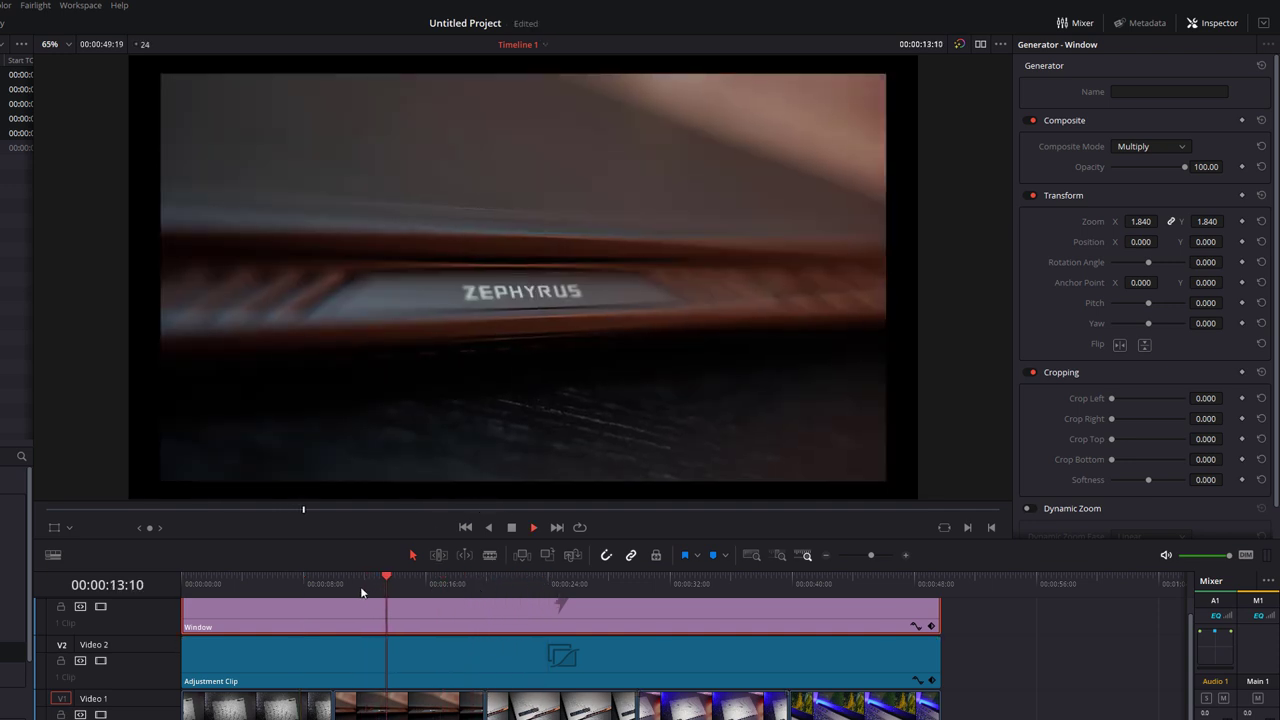
key(space)
click(272, 678)
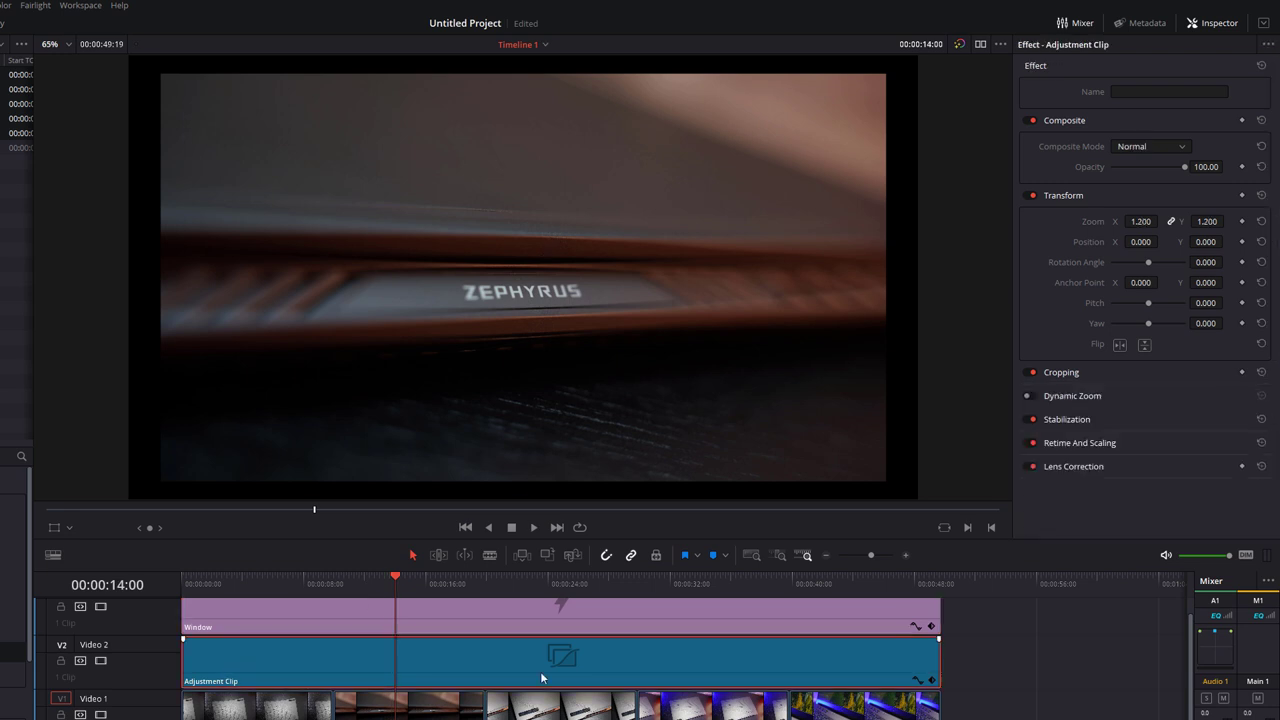
click(349, 626)
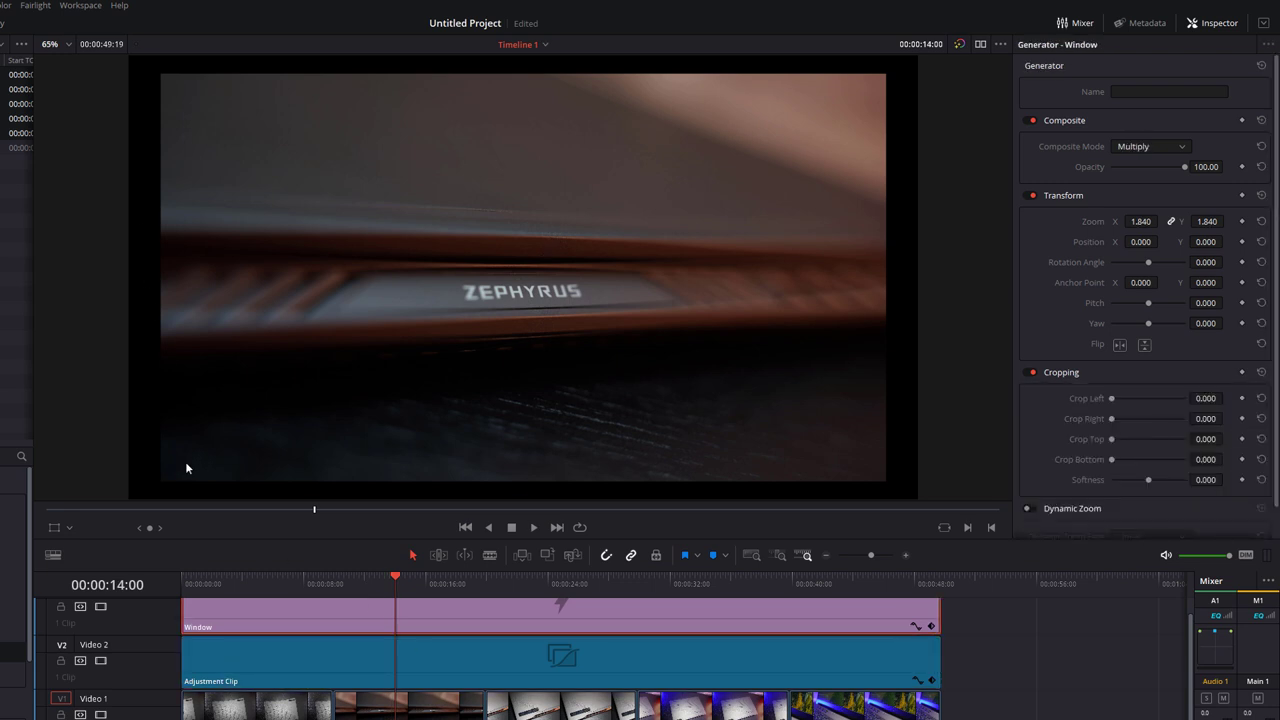